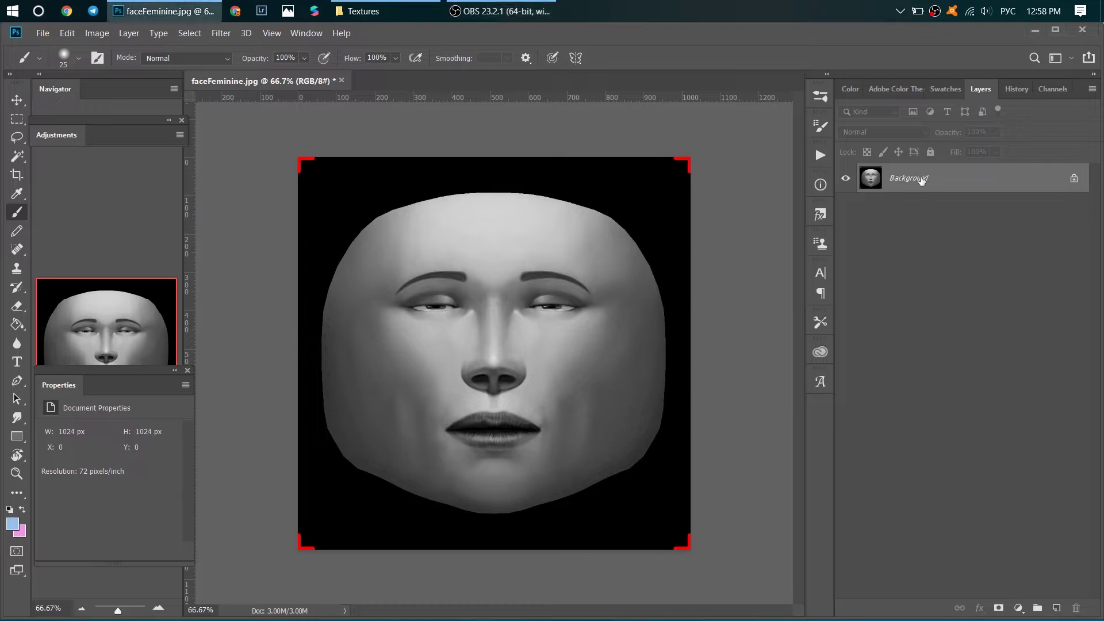
Duplicate the Background face layer and add a new Layer 1 filled solid light blue
drag(924, 181, 1051, 608)
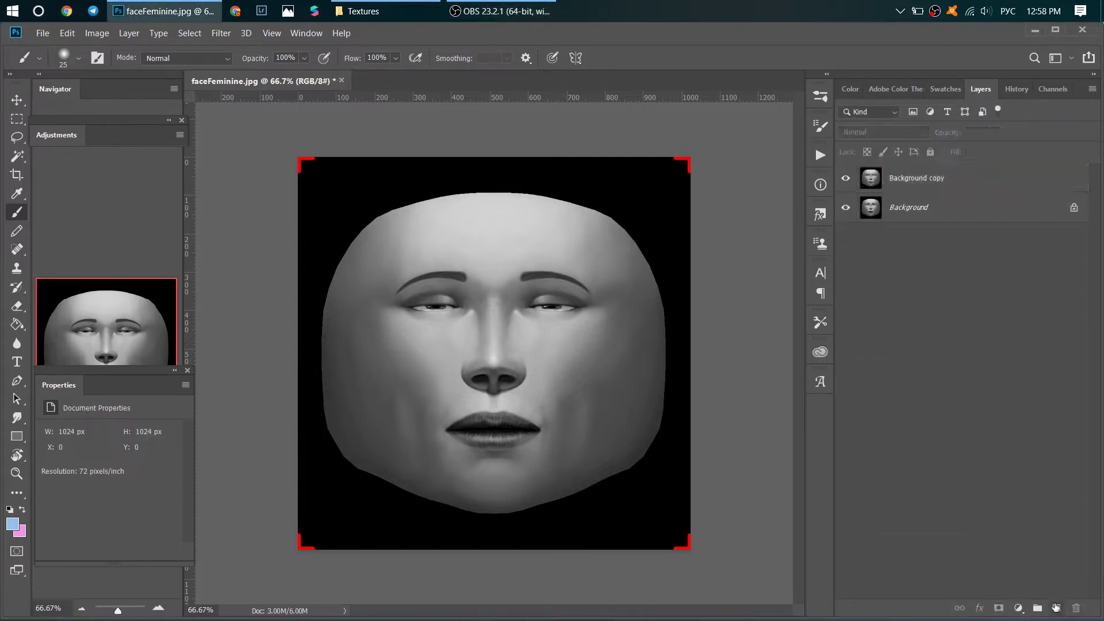
click(1056, 608)
key(g)
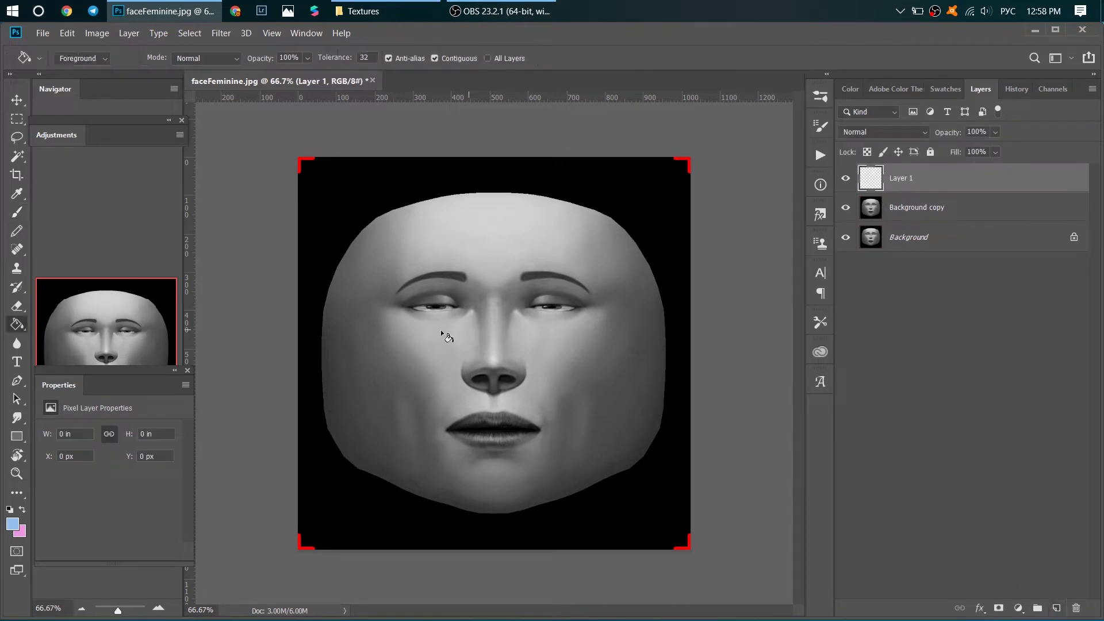
click(547, 316)
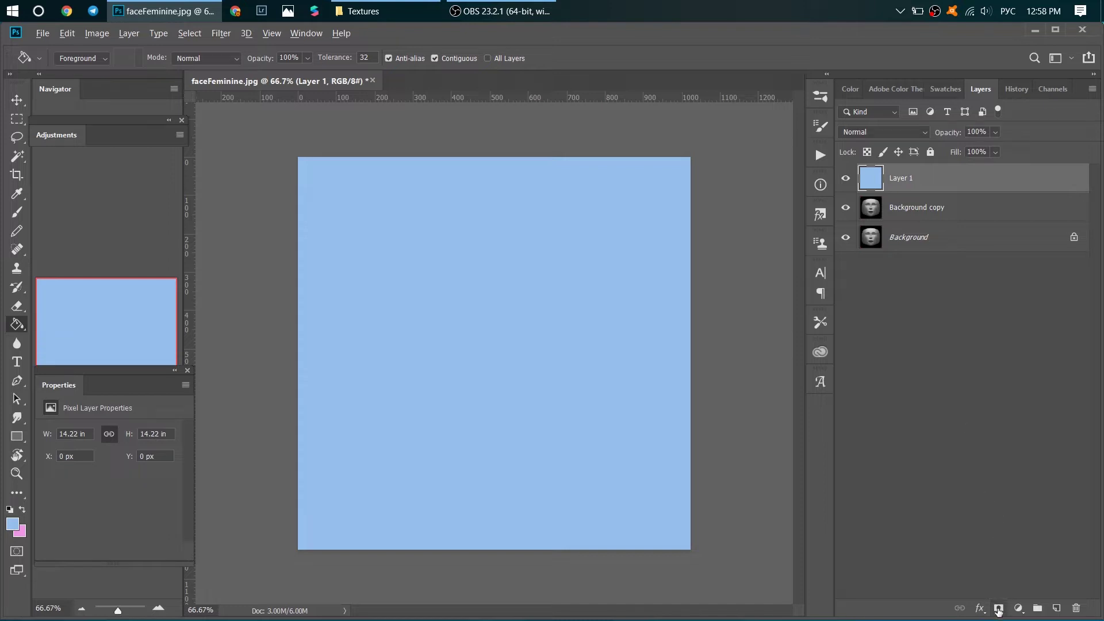
Hide Layer 1's light-blue fill behind a black layer mask and switch to the Brush tool
alt+click(998, 610)
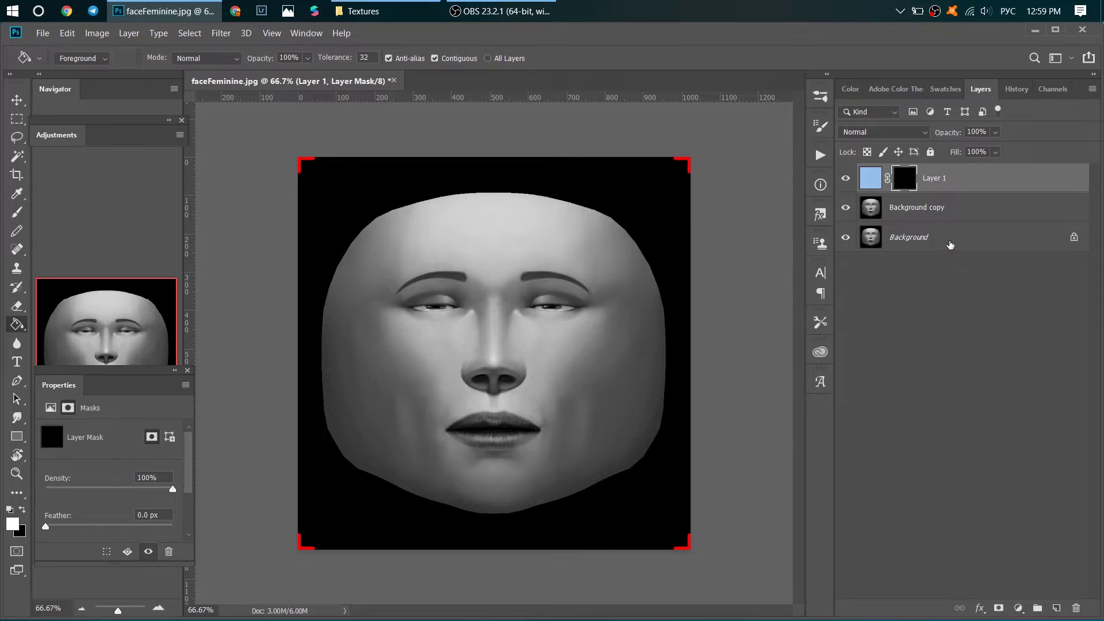
click(17, 220)
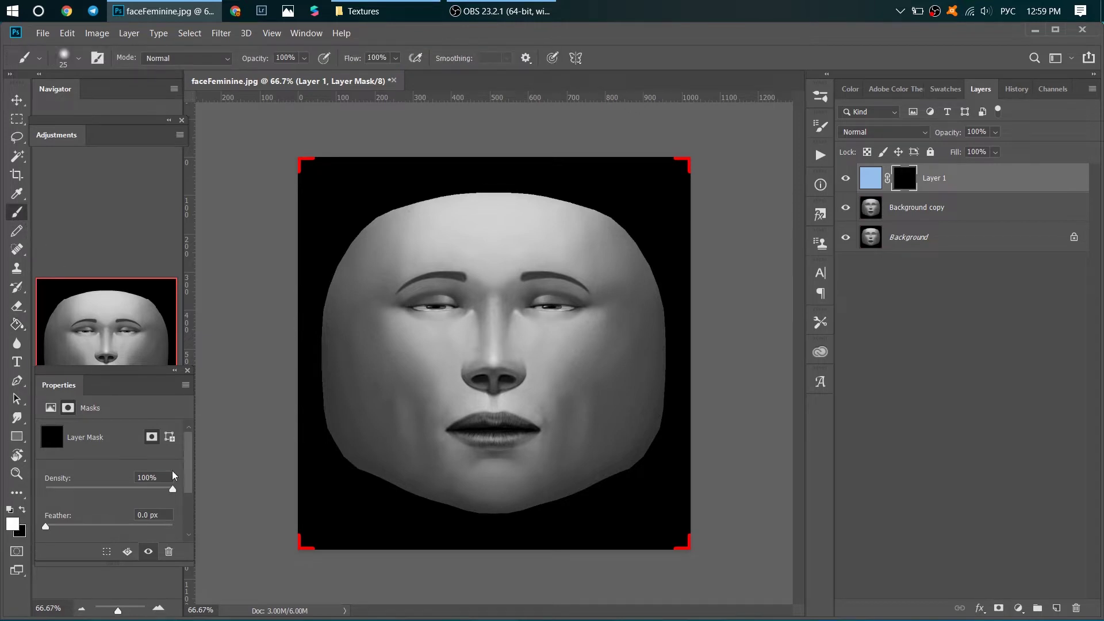
Zoom in and paint the mask to reveal light blue across the upper lip
key(ctrl+plus)
key(ctrl+plus)
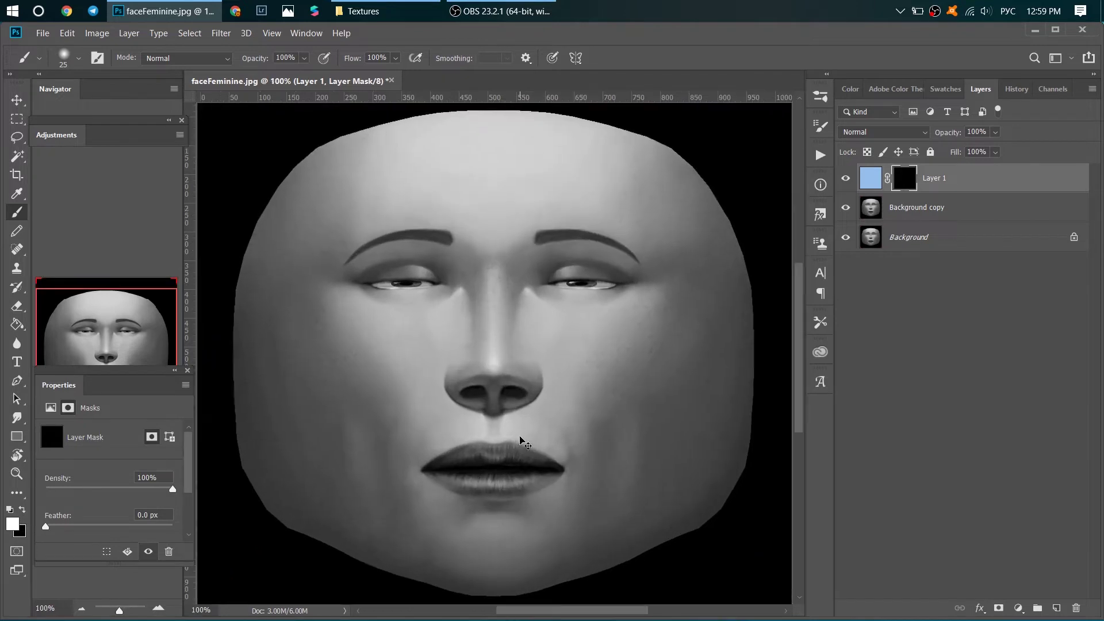
scroll(519, 341, down, 5)
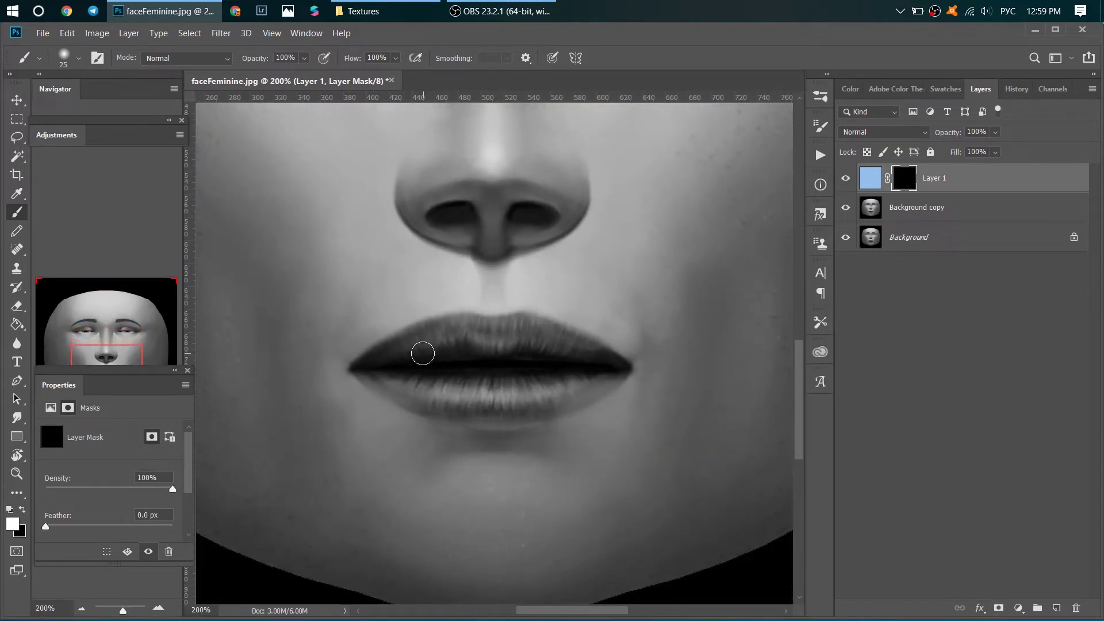
mouse_move(424, 352)
mouse_down()
mouse_move(452, 350)
mouse_move(415, 355)
mouse_move(460, 348)
mouse_move(437, 339)
mouse_move(411, 357)
mouse_move(440, 336)
mouse_up()
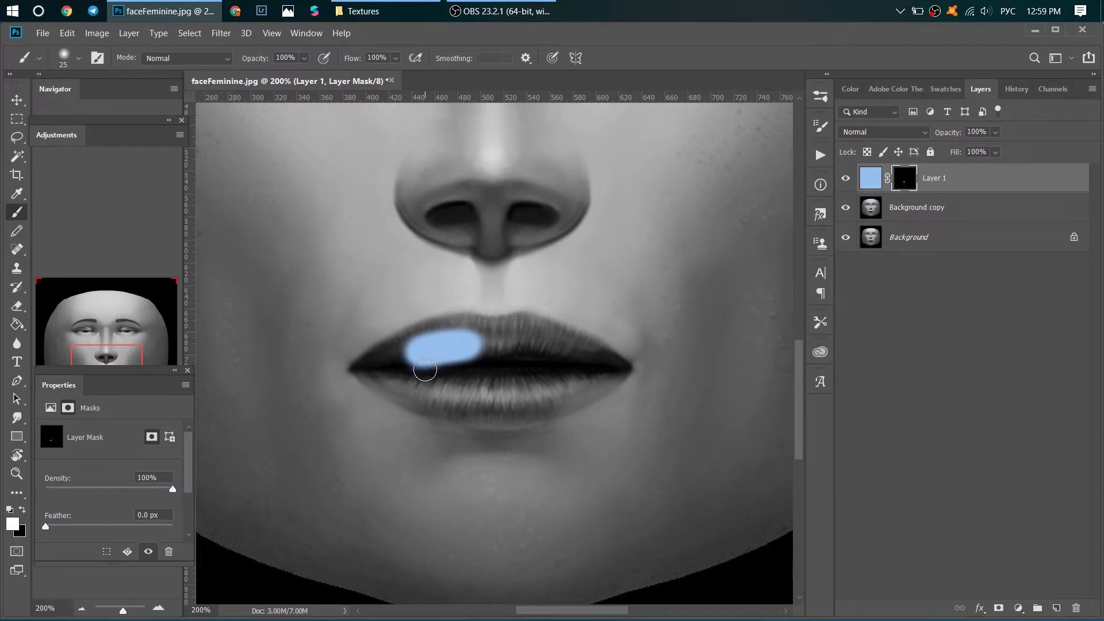
drag(435, 368, 514, 349)
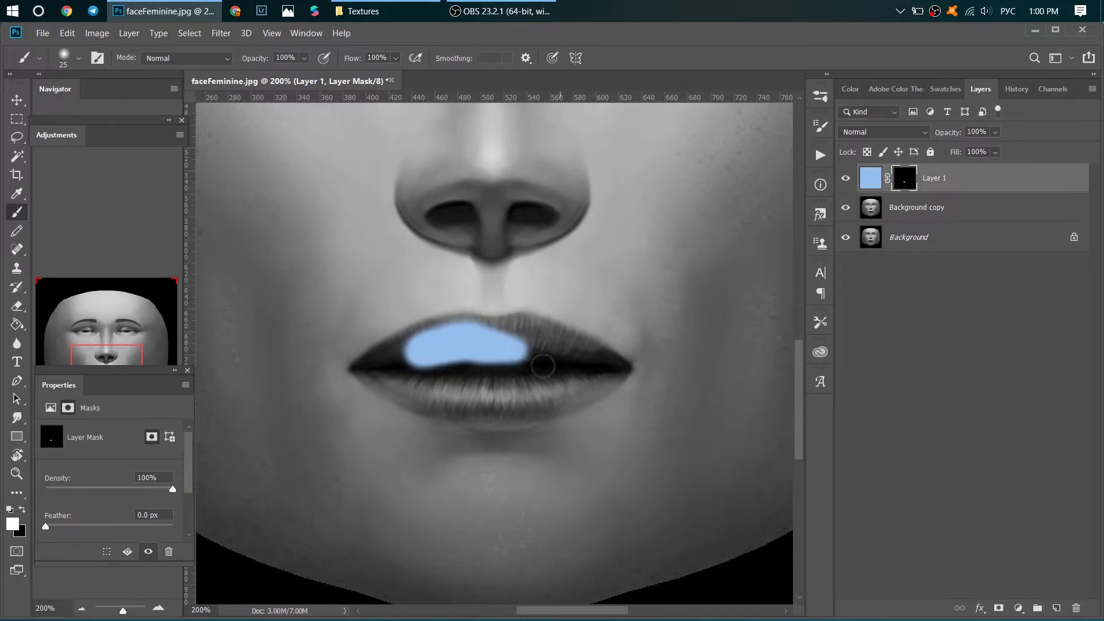
Extend the blue over the rest of the upper lip, the lower lip and corners, resizing the brush for the edges
key(ctrl+plus)
mouse_move(592, 359)
mouse_down()
mouse_move(578, 330)
mouse_move(386, 330)
mouse_move(593, 345)
mouse_move(537, 385)
mouse_move(328, 397)
mouse_move(331, 384)
mouse_move(521, 442)
mouse_move(684, 377)
mouse_up()
key(bracketleft)
key(bracketleft)
key(bracketleft)
mouse_move(288, 377)
mouse_down()
mouse_move(409, 316)
mouse_move(553, 307)
mouse_move(499, 320)
mouse_move(623, 329)
mouse_move(673, 363)
mouse_move(687, 403)
mouse_up()
key(bracketright)
mouse_move(480, 451)
mouse_down()
mouse_move(587, 430)
mouse_move(333, 402)
mouse_move(377, 426)
mouse_move(322, 345)
mouse_move(489, 308)
mouse_move(693, 368)
mouse_up()
key(ctrl+minus)
key(ctrl+minus)
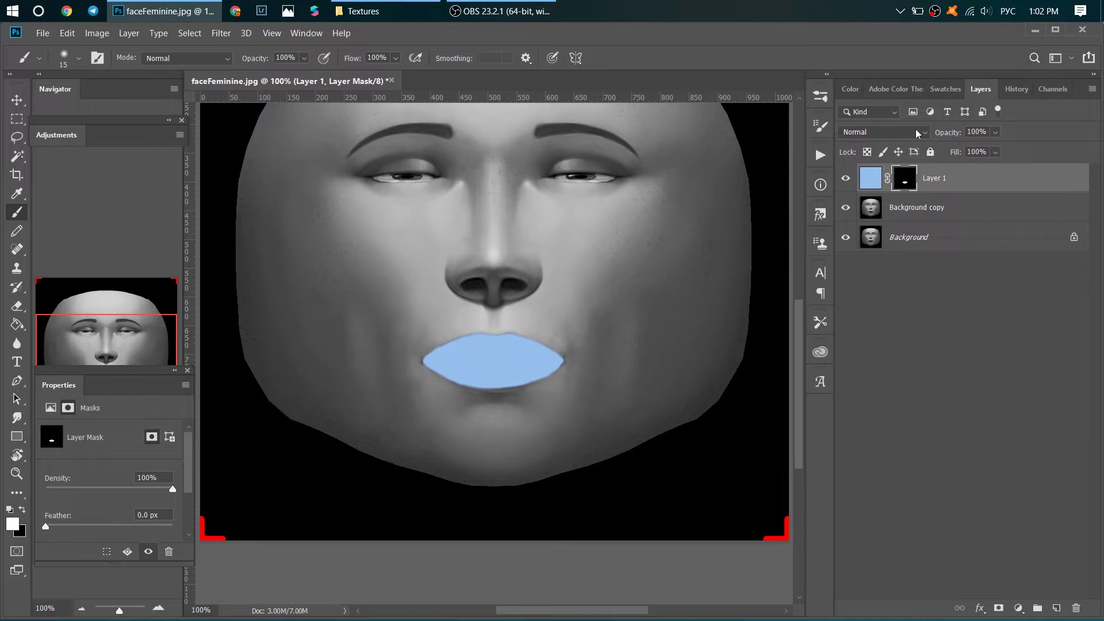
Search for 'hue' and add a Hue/Saturation 1 adjustment layer
click(1034, 57)
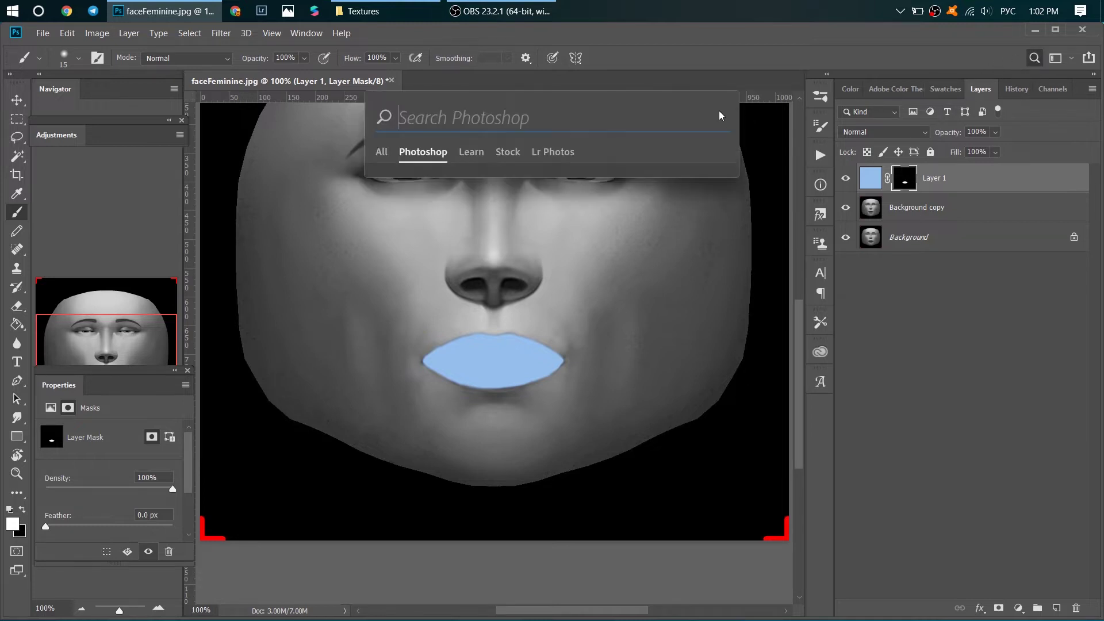
text(pry)
key(BackSpace)
key(BackSpace)
key(BackSpace)
key(alt+shift)
text(hue)
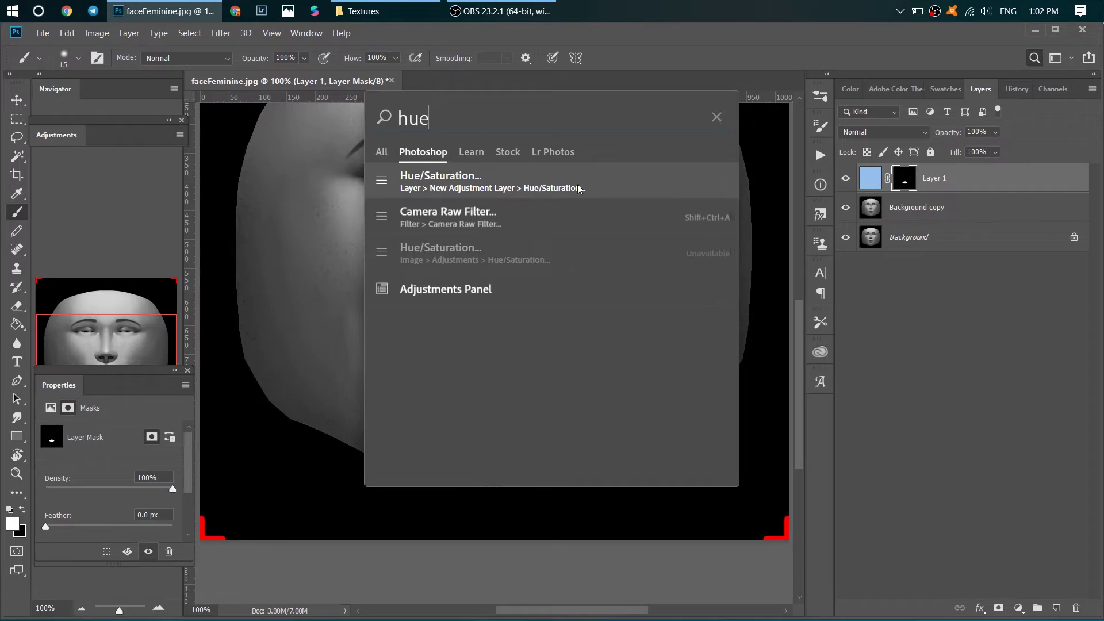
click(613, 178)
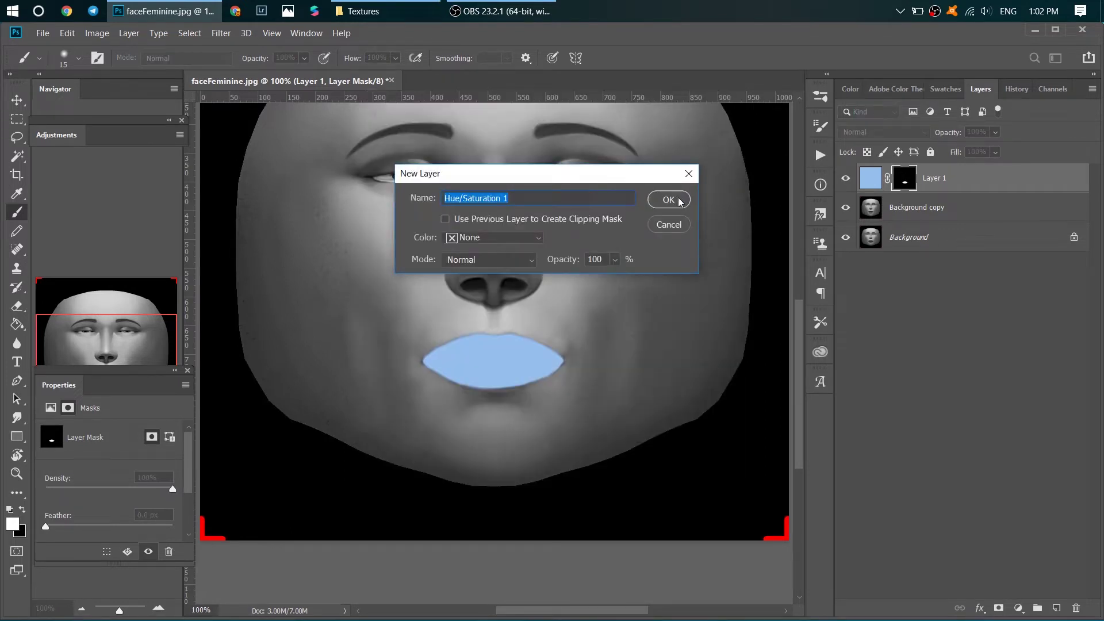
click(669, 200)
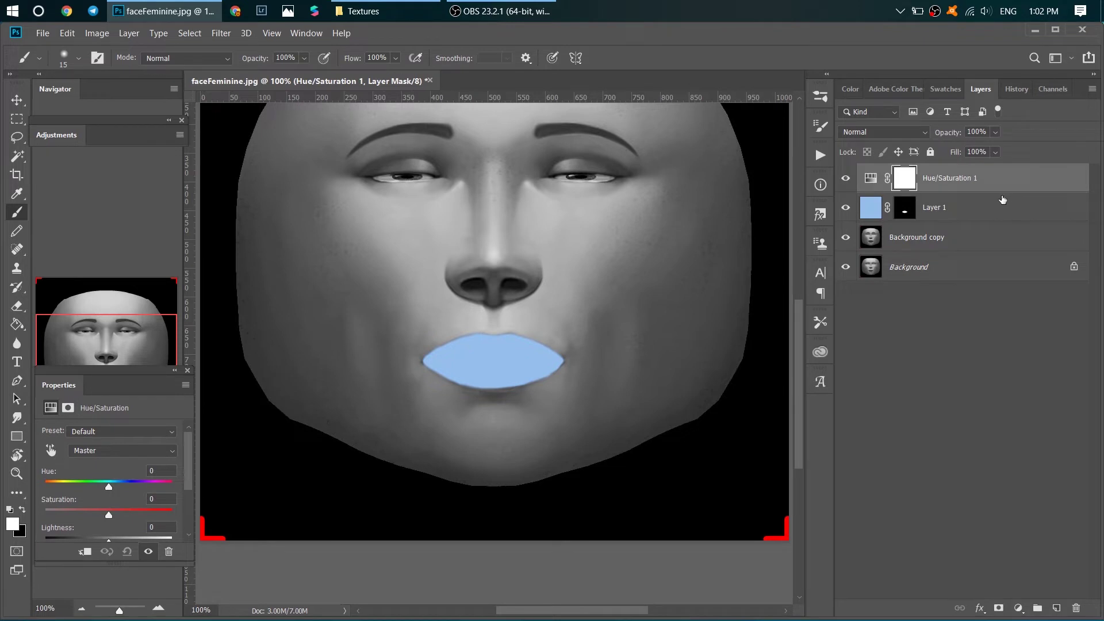
Clip Hue/Saturation 1 to Layer 1 so it affects only the lips
drag(1000, 193, 959, 192)
drag(988, 190, 958, 192)
alt+click(957, 192)
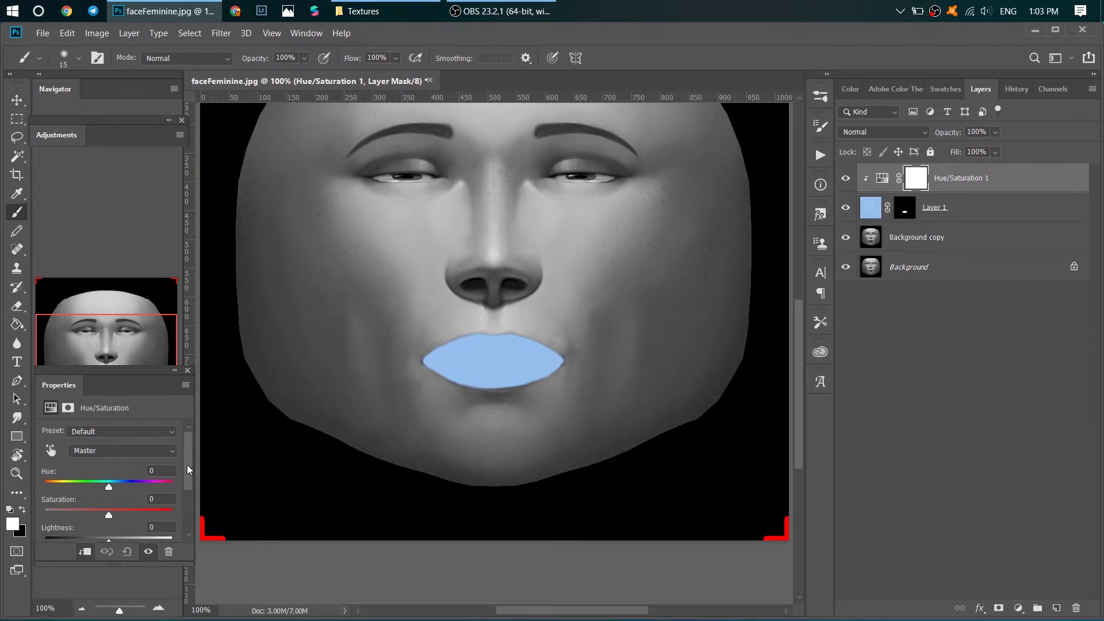
Colorize the lips coral pink with Hue 0 and Saturation 88
mouse_move(186, 464)
mouse_down()
mouse_move(186, 488)
mouse_move(184, 475)
mouse_up()
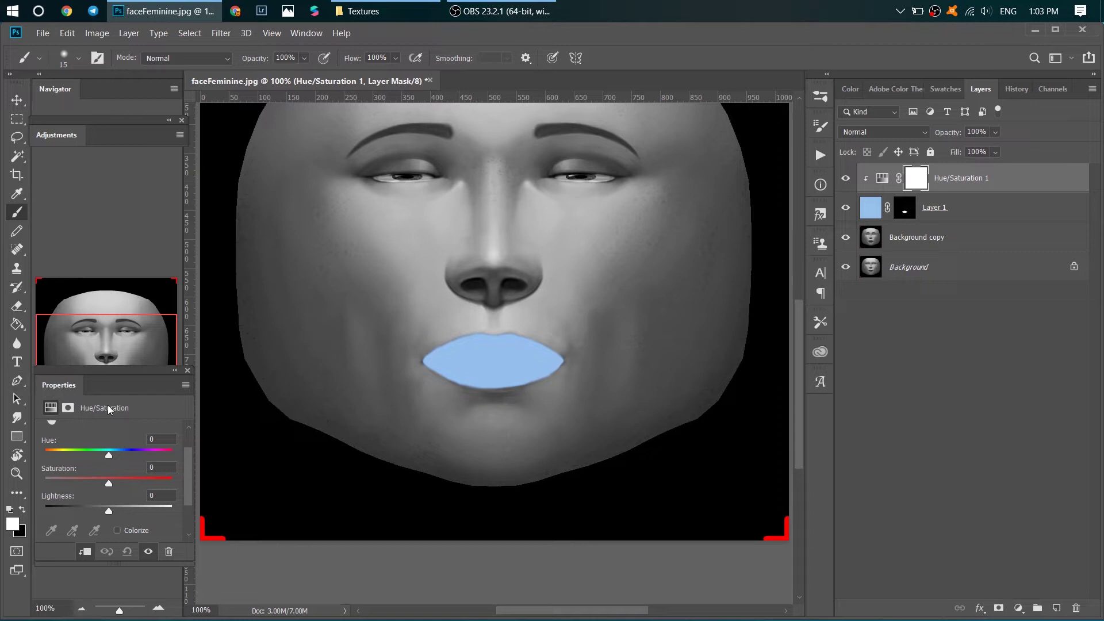
scroll(185, 467, down, 2)
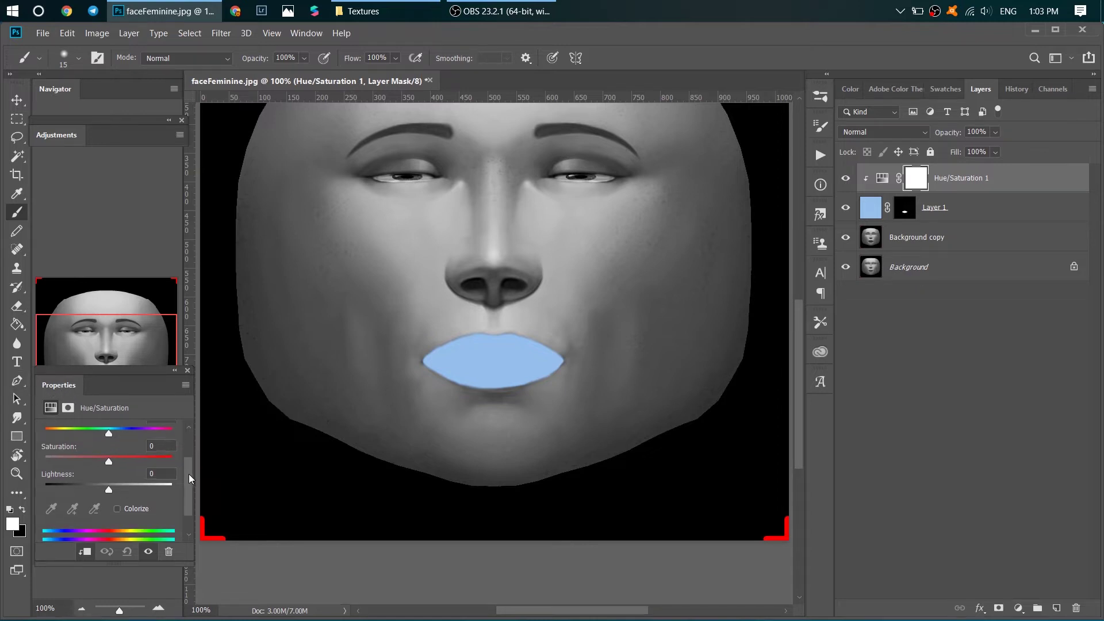
click(117, 509)
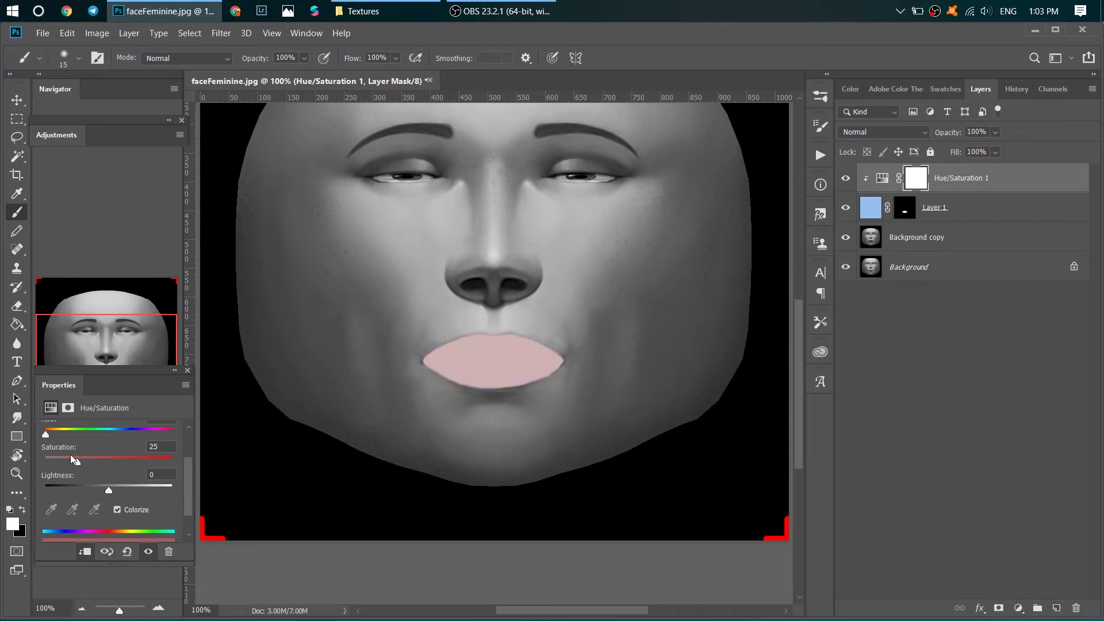
scroll(190, 492, up, 2)
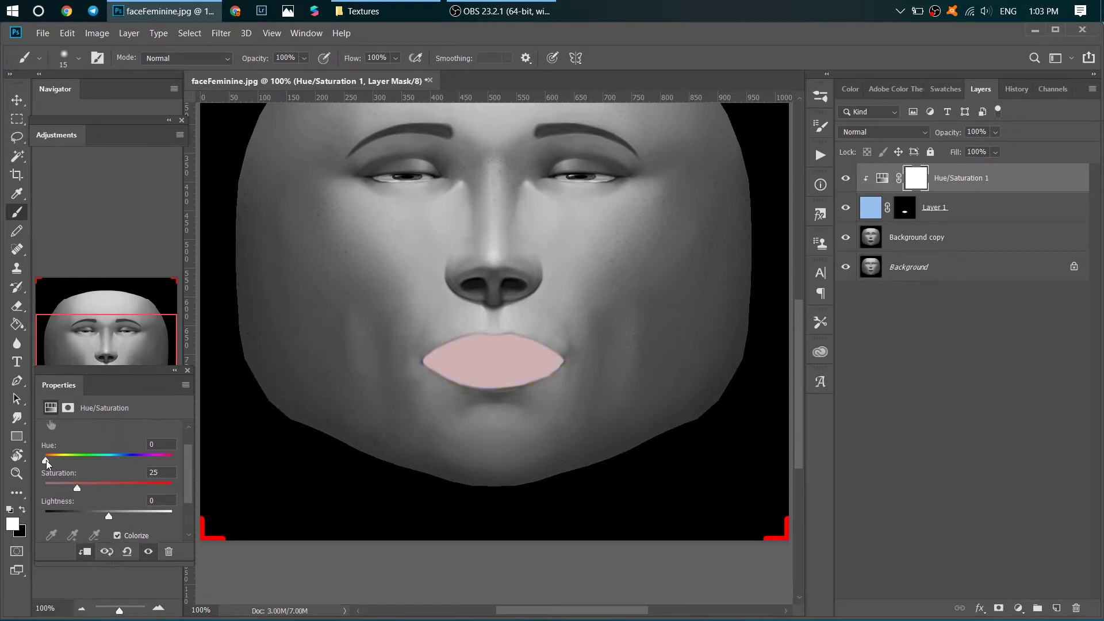
drag(46, 462, 1, 464)
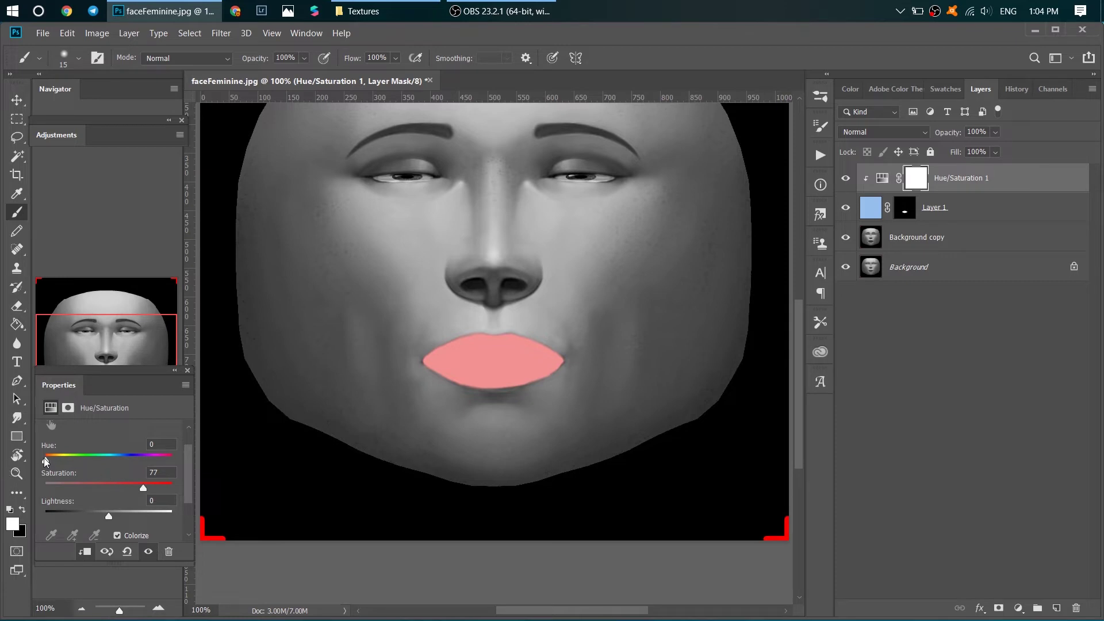
drag(144, 489, 180, 490)
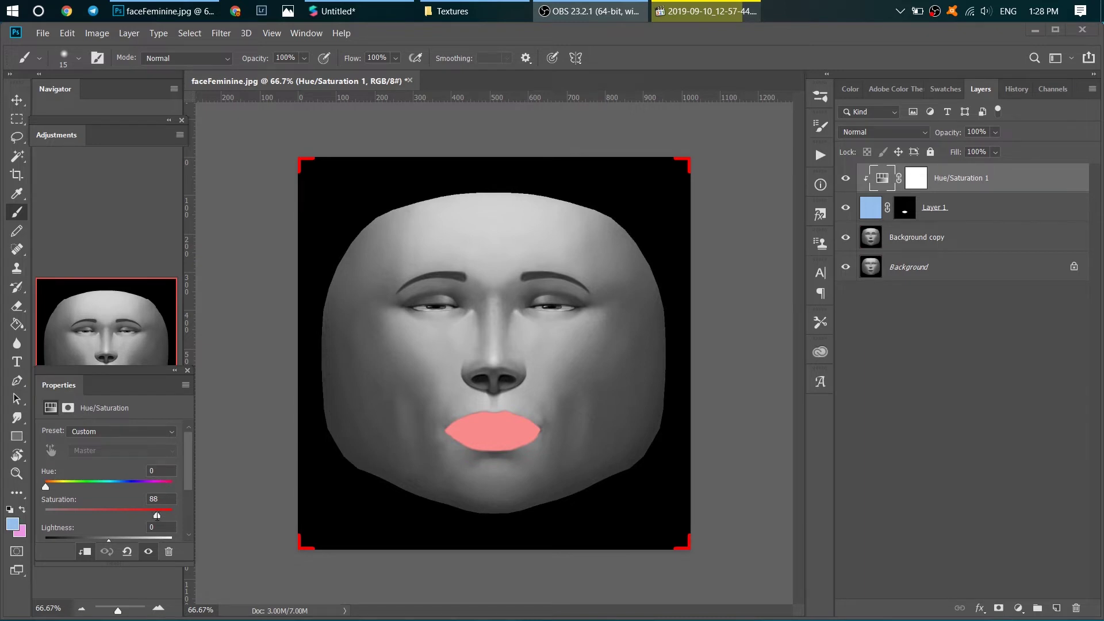
Raise Saturation to 100 and lower Layer 1's opacity to 52%
drag(157, 515, 176, 518)
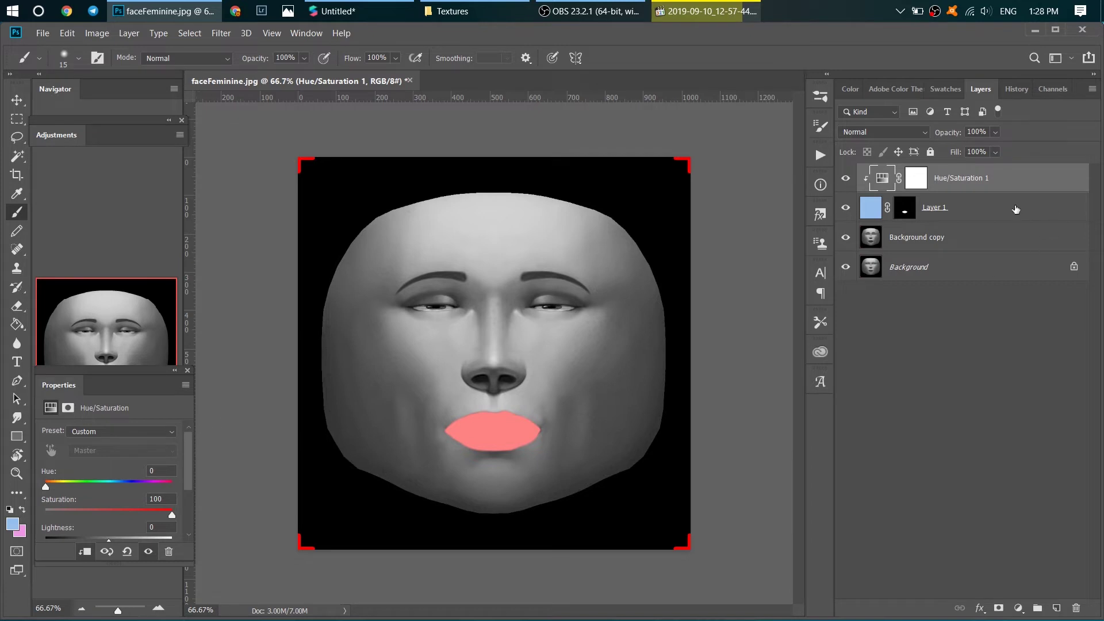
click(983, 214)
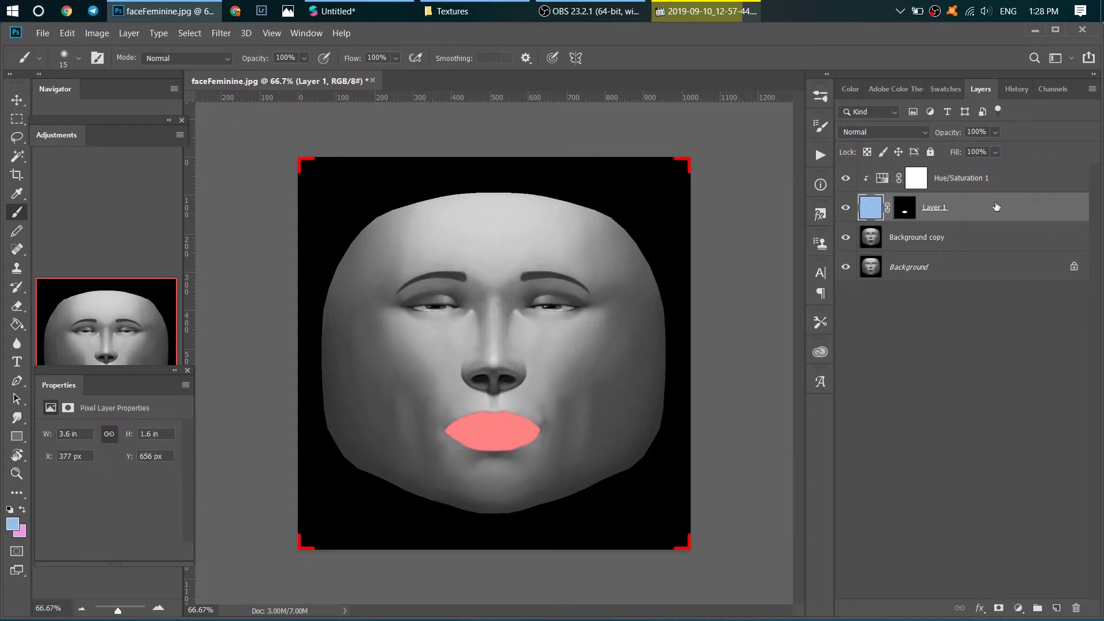
drag(994, 132, 980, 152)
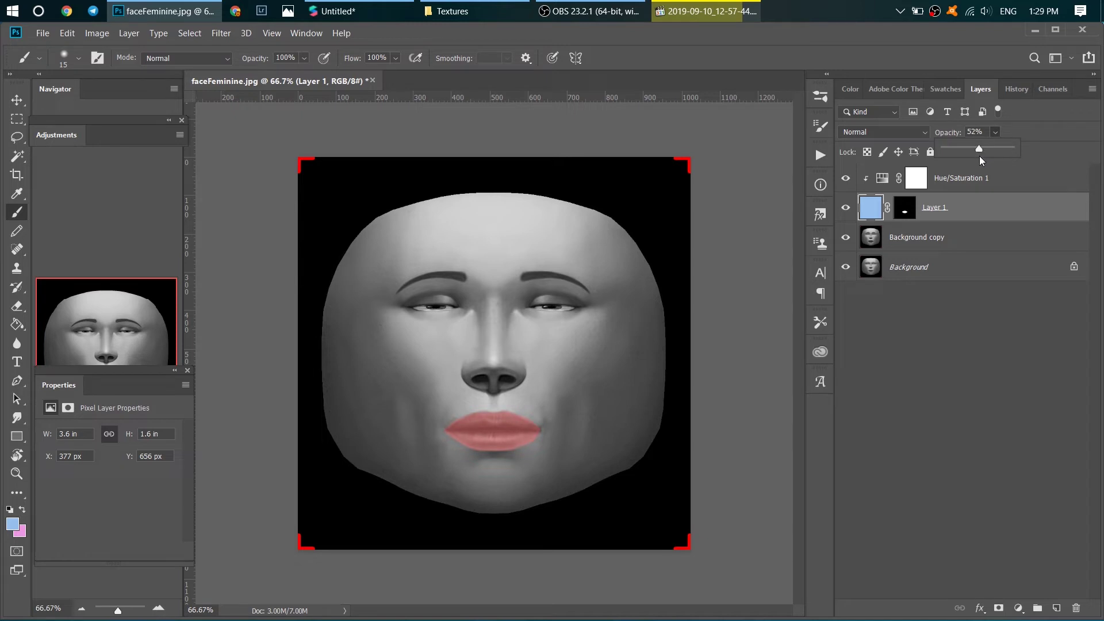
Hide the Background and Background copy layers so only the pink lips show on transparency
click(923, 252)
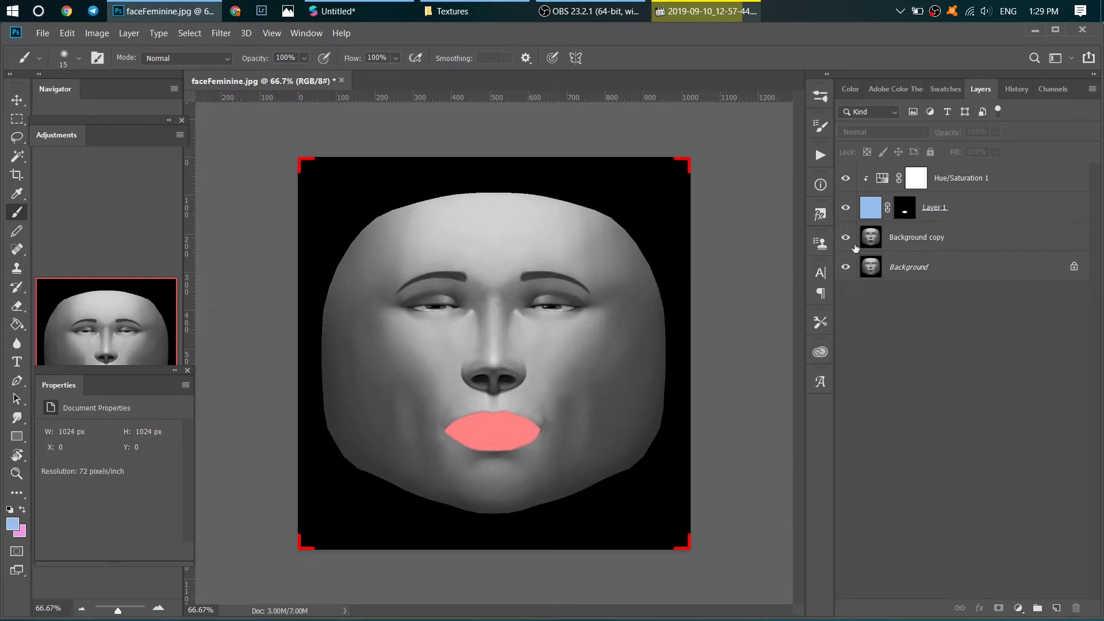
click(847, 267)
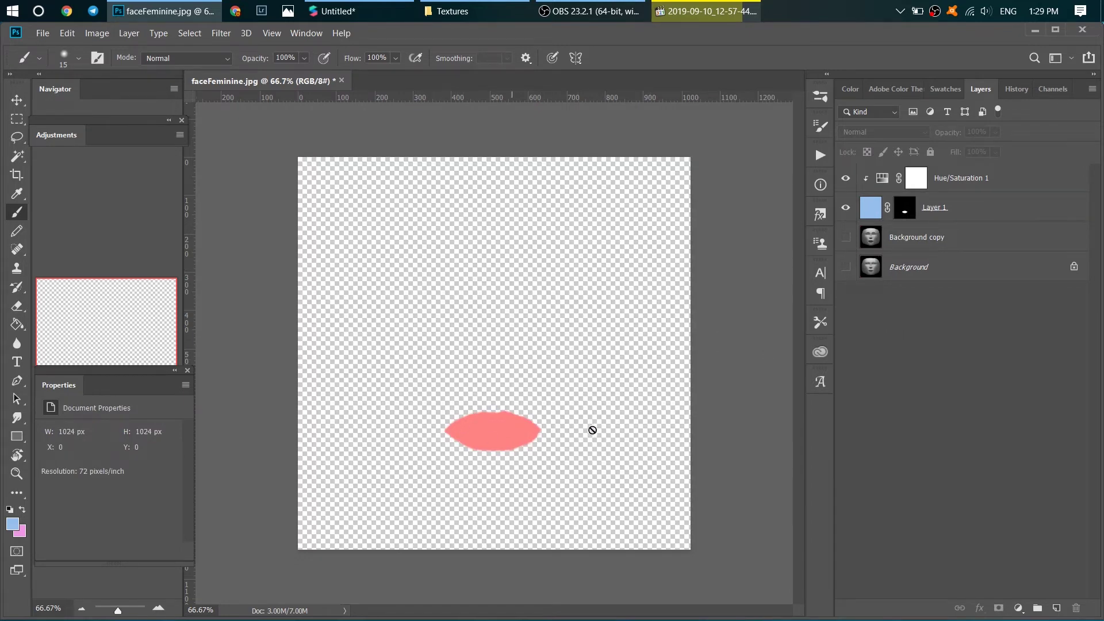
click(43, 33)
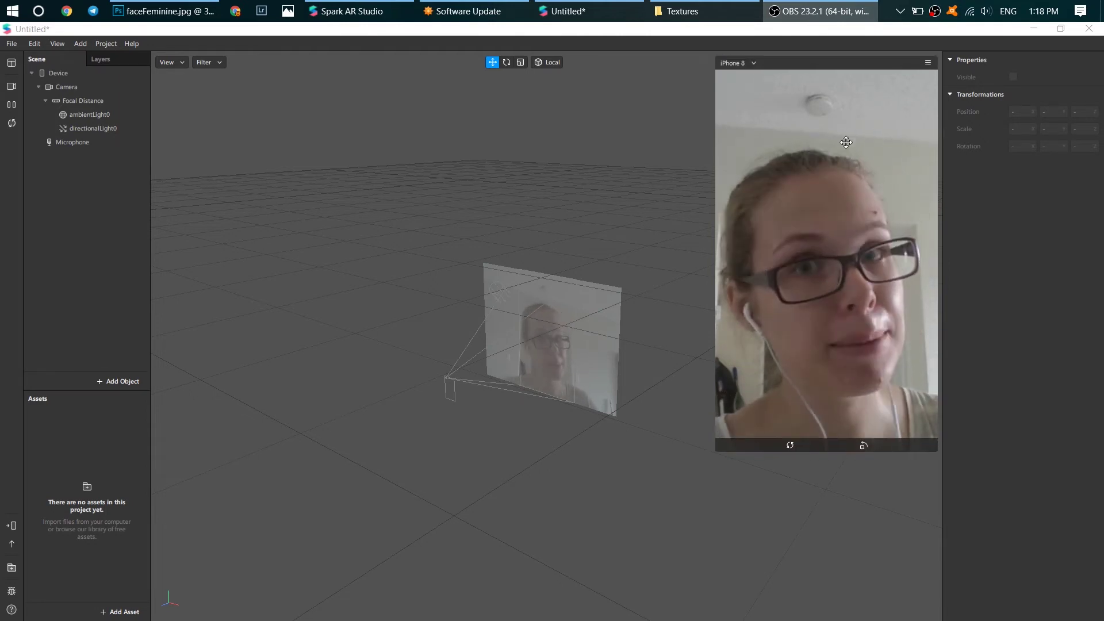
Insert faceTracker0 with a faceMesh0 under it and give the mesh a new material0
click(102, 382)
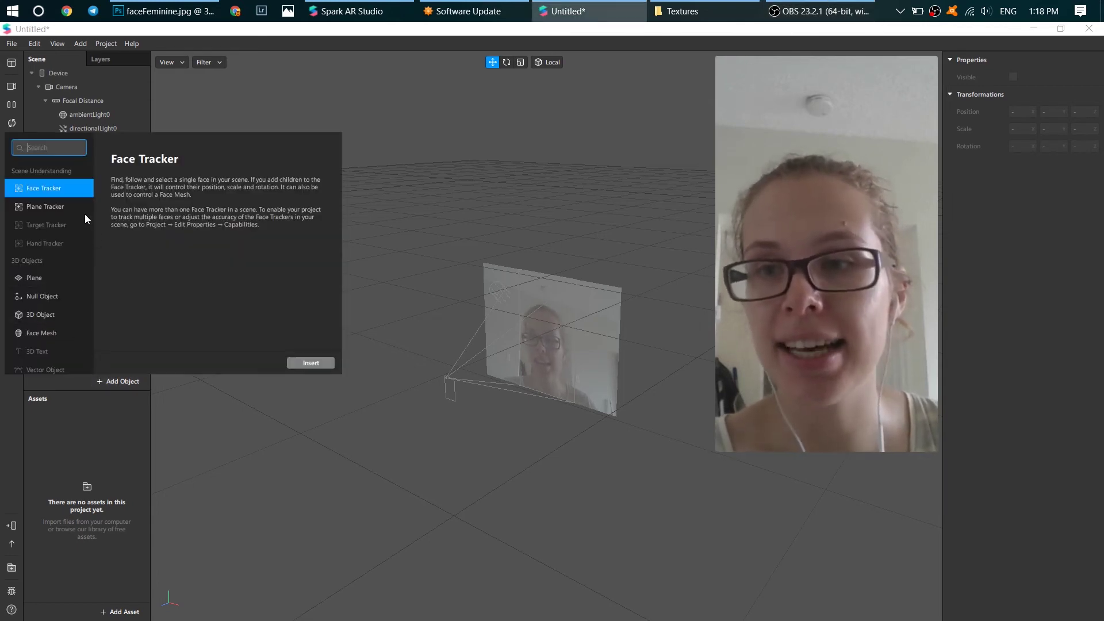
click(312, 362)
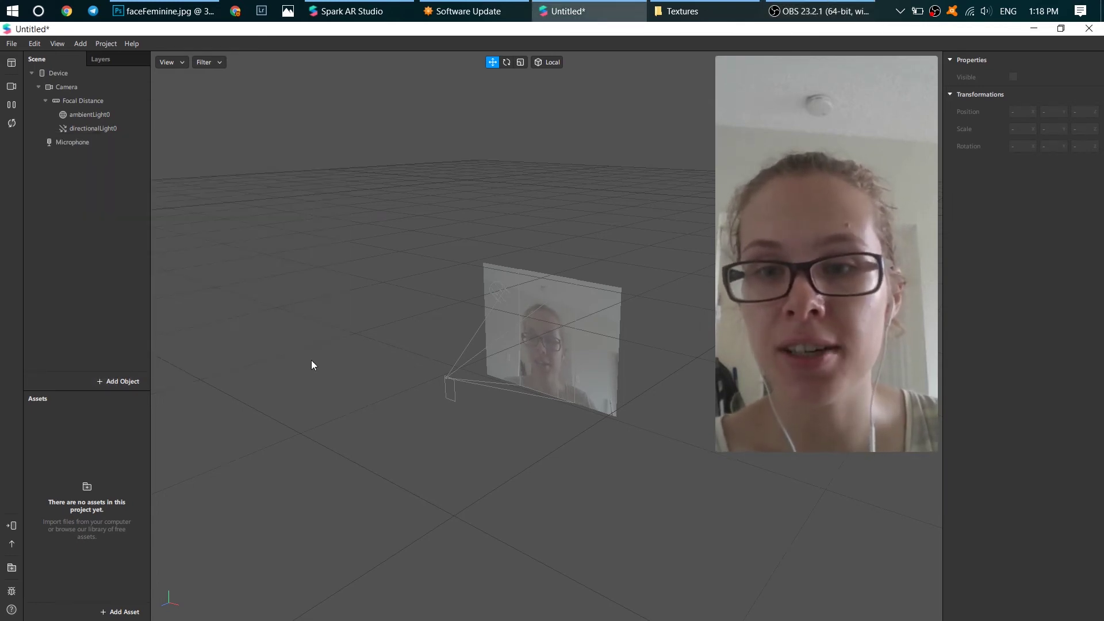
click(101, 383)
click(81, 336)
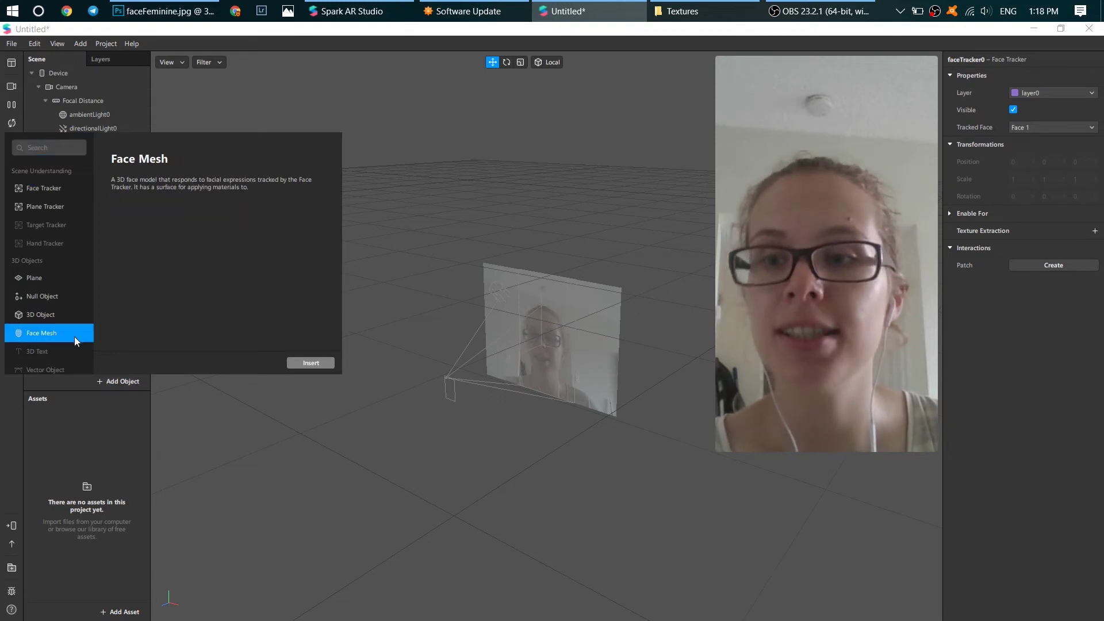
click(305, 362)
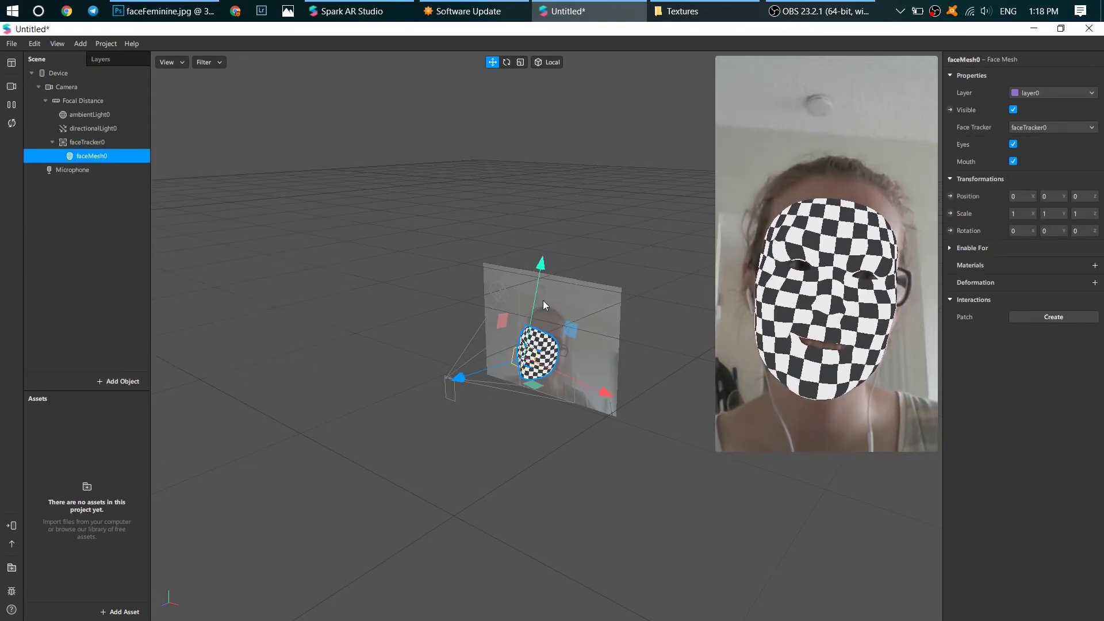
click(1095, 265)
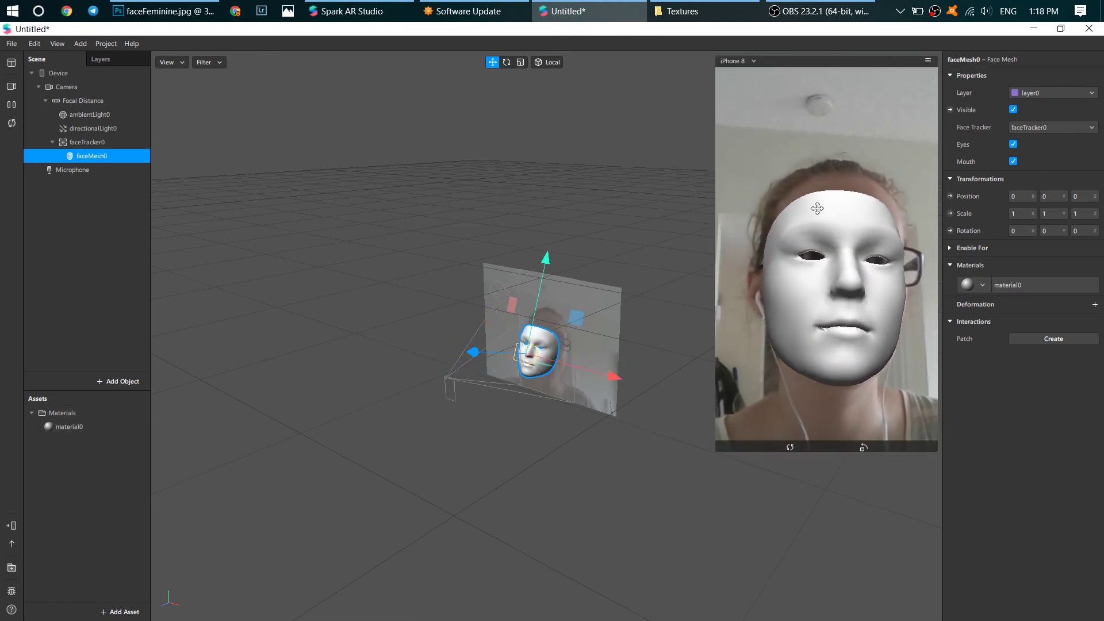
Set material0's Shader Type to Face Paint
click(78, 426)
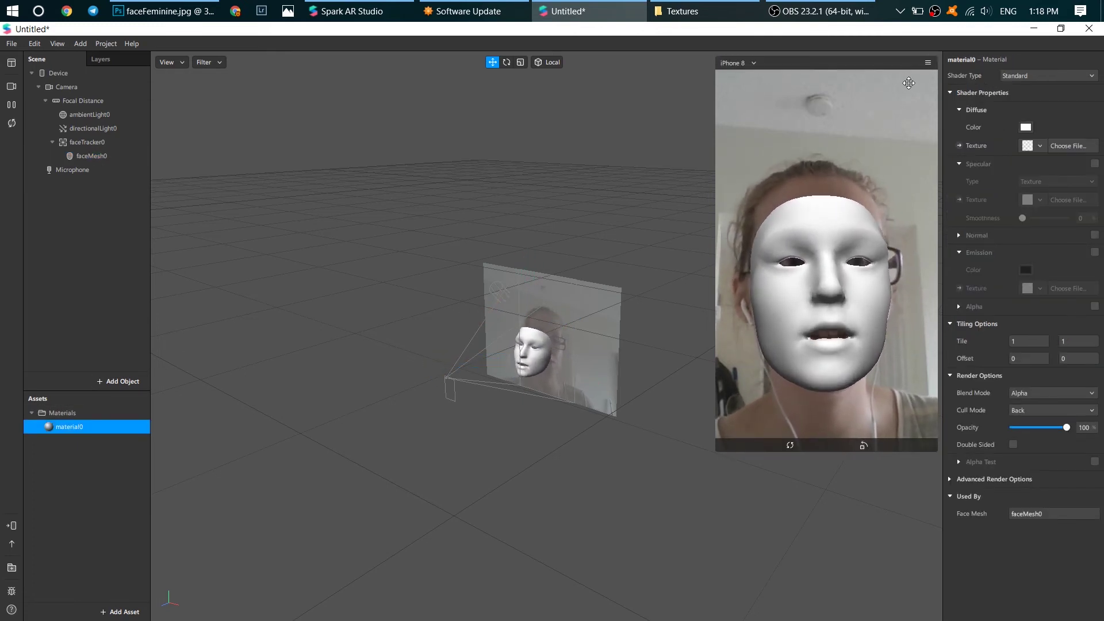
click(1029, 75)
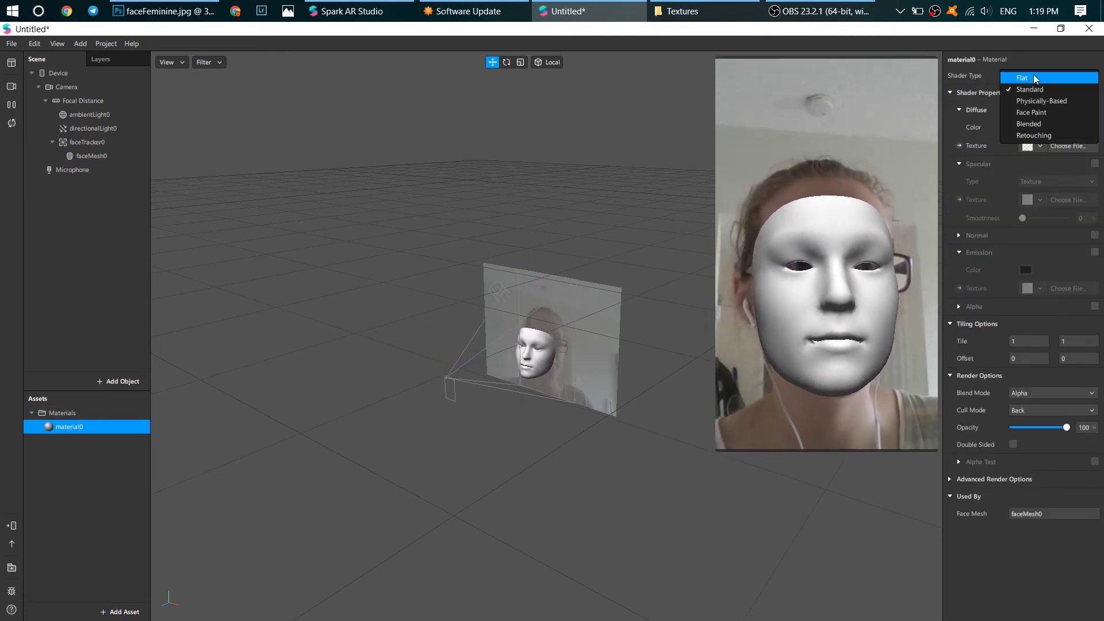
click(1050, 113)
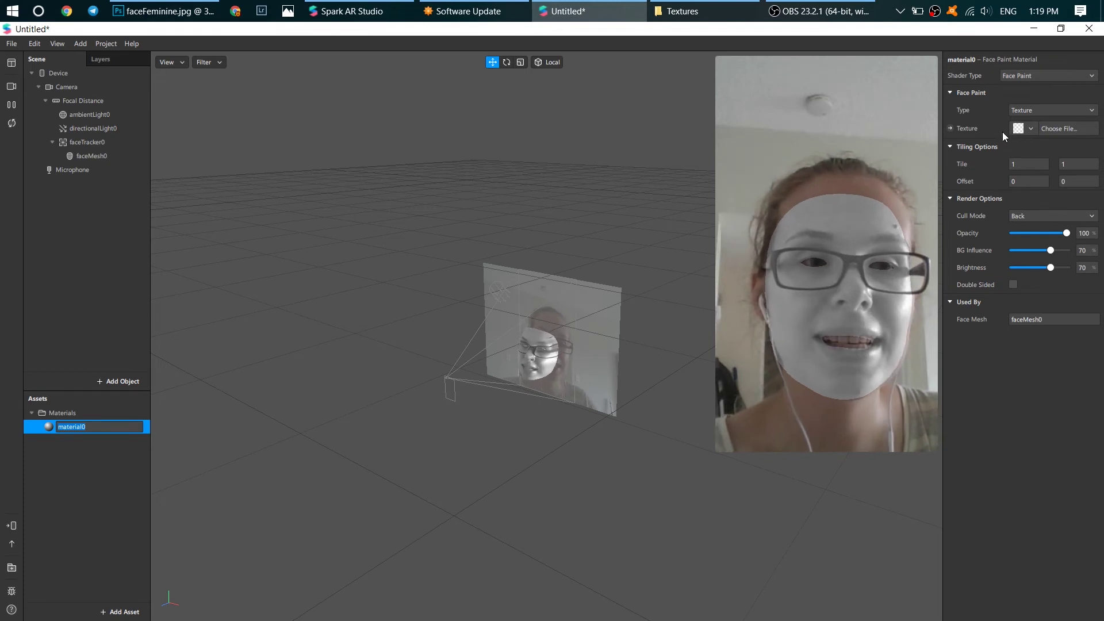
Import lips.png as a new texture for material0's Face Paint
click(1029, 129)
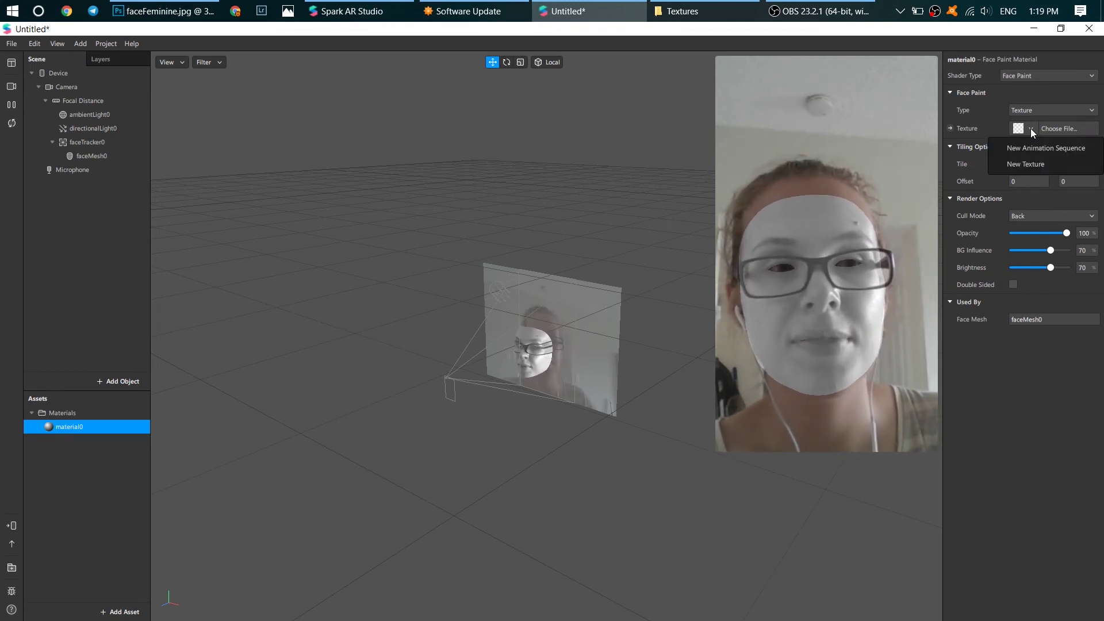
click(1036, 164)
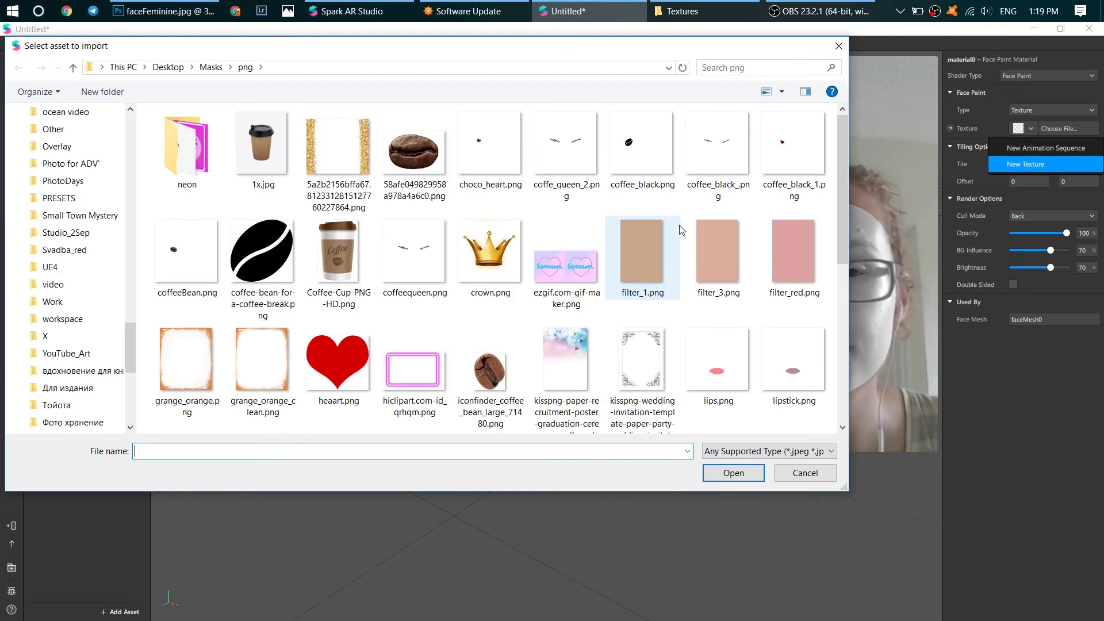
click(734, 403)
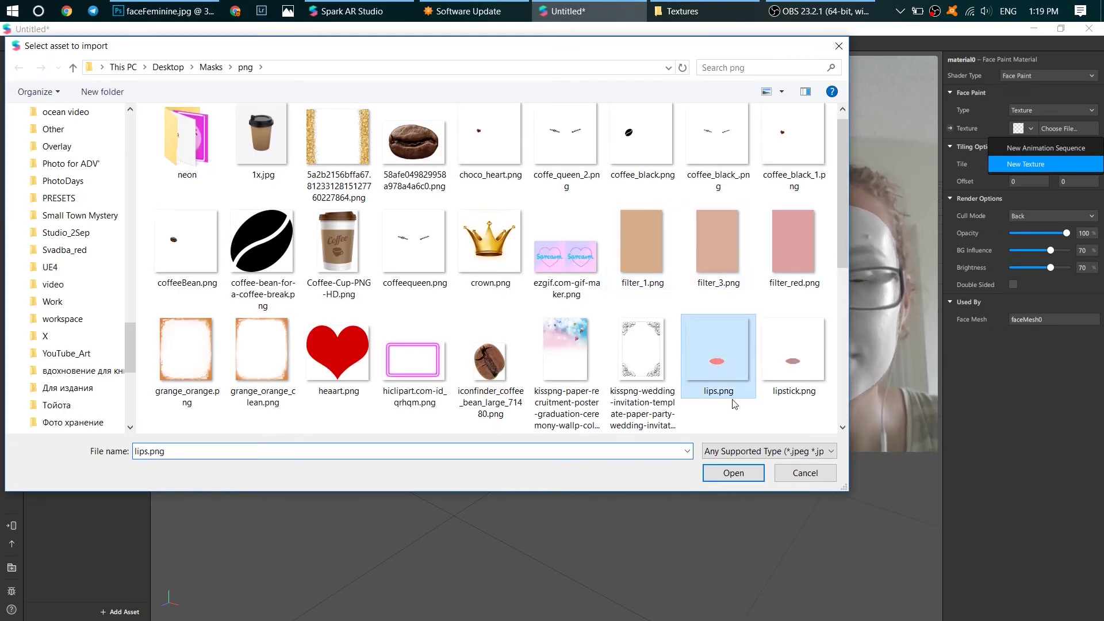
click(733, 472)
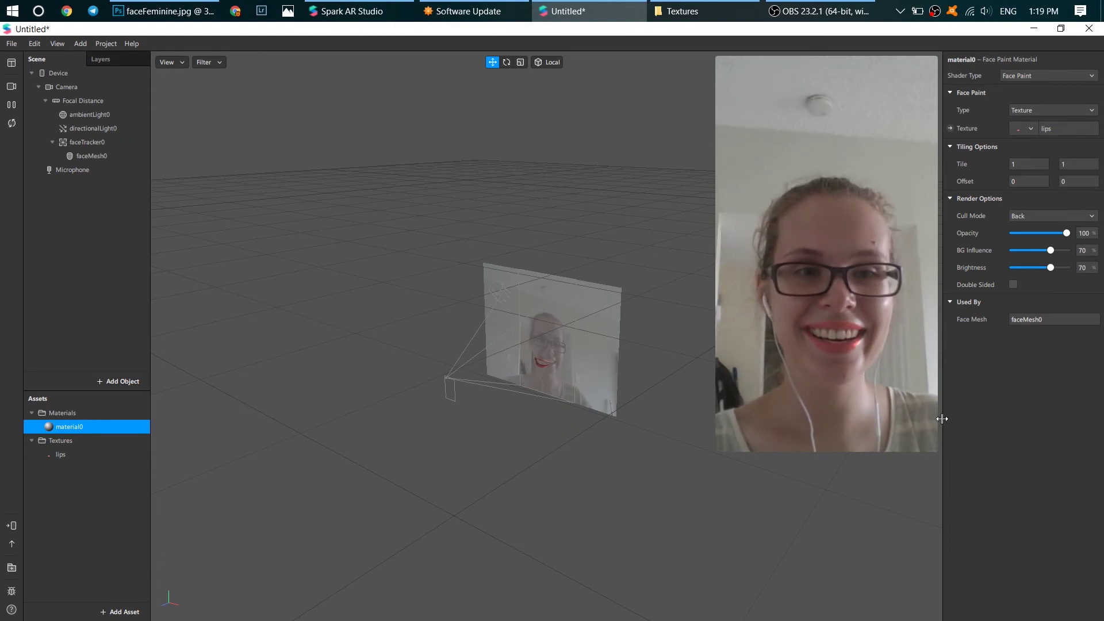
Raise the lip paint opacity from 15 to 62 to preview the effect on the face
mouse_move(881, 407)
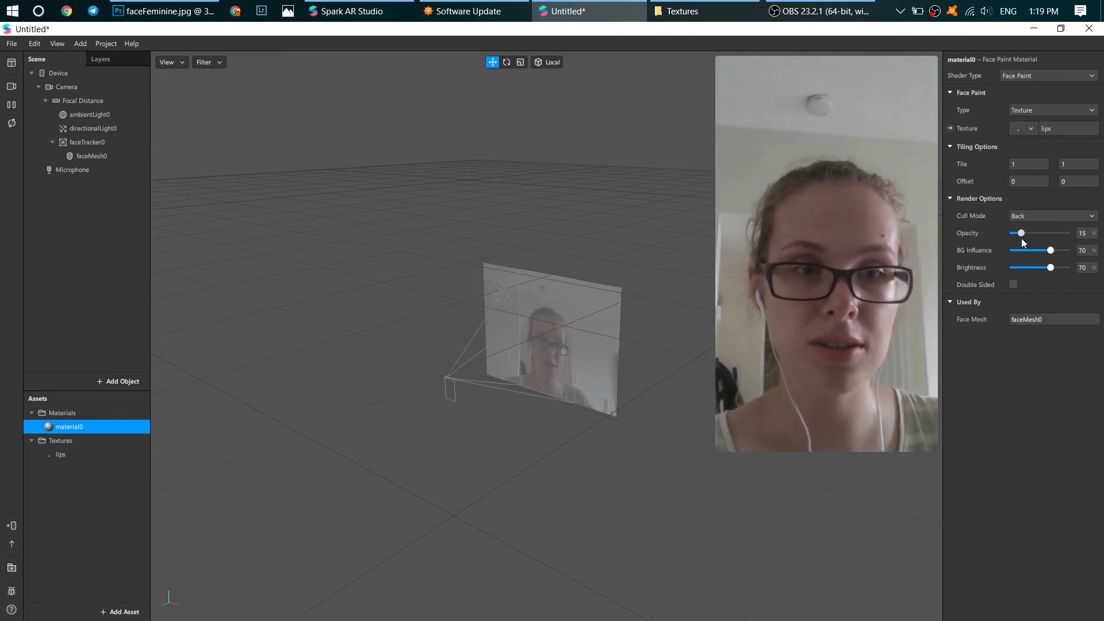
drag(1021, 238, 1087, 226)
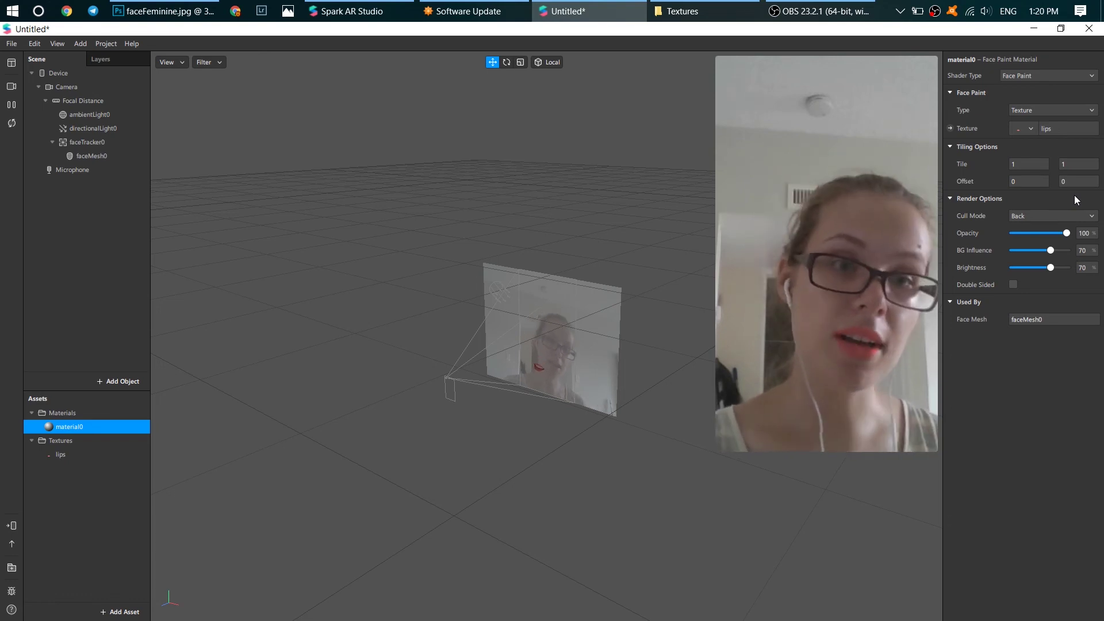
In Photoshop, shift the Hue/Saturation 1 layer's hue to 237, turning the lips periwinkle blue
click(164, 9)
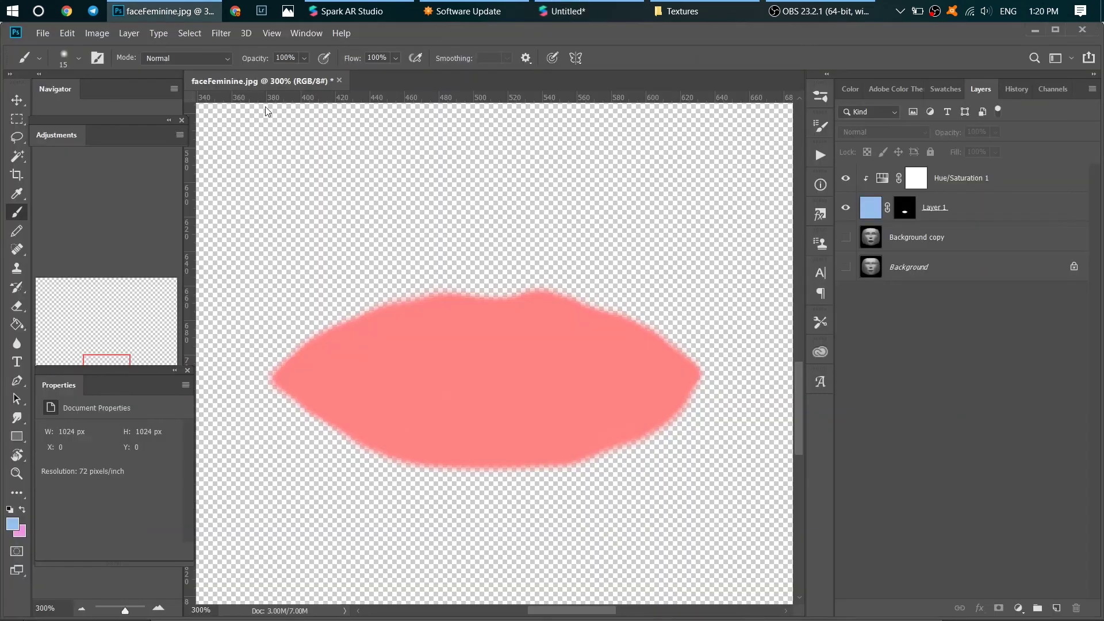
click(1035, 190)
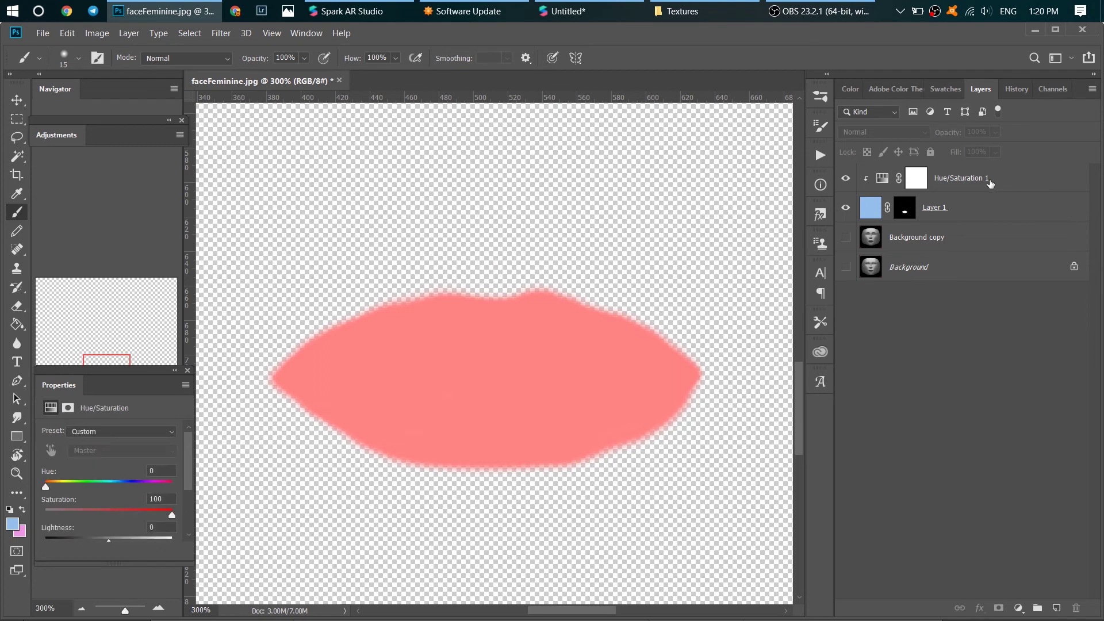
click(1004, 182)
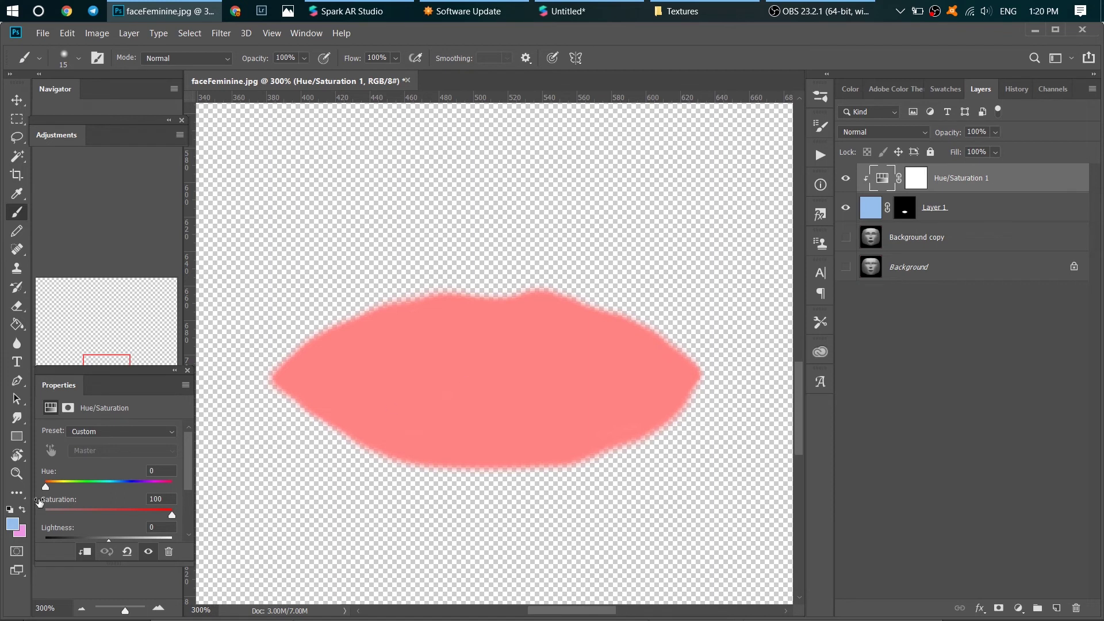
drag(46, 488, 129, 484)
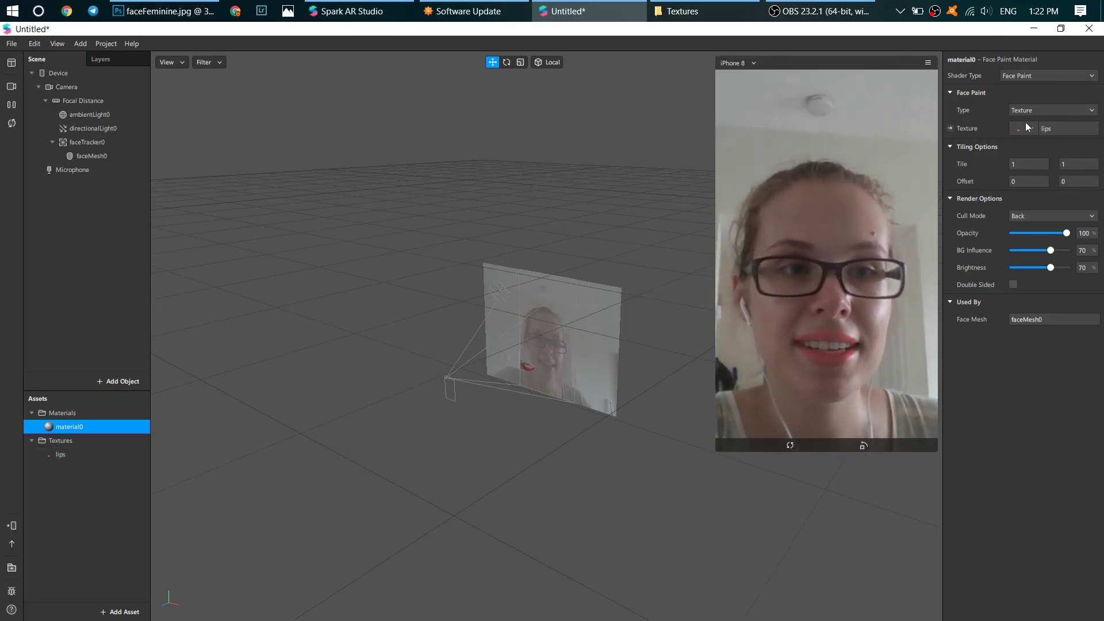
Import bluelips.png as material0's new Face Paint texture
click(1028, 129)
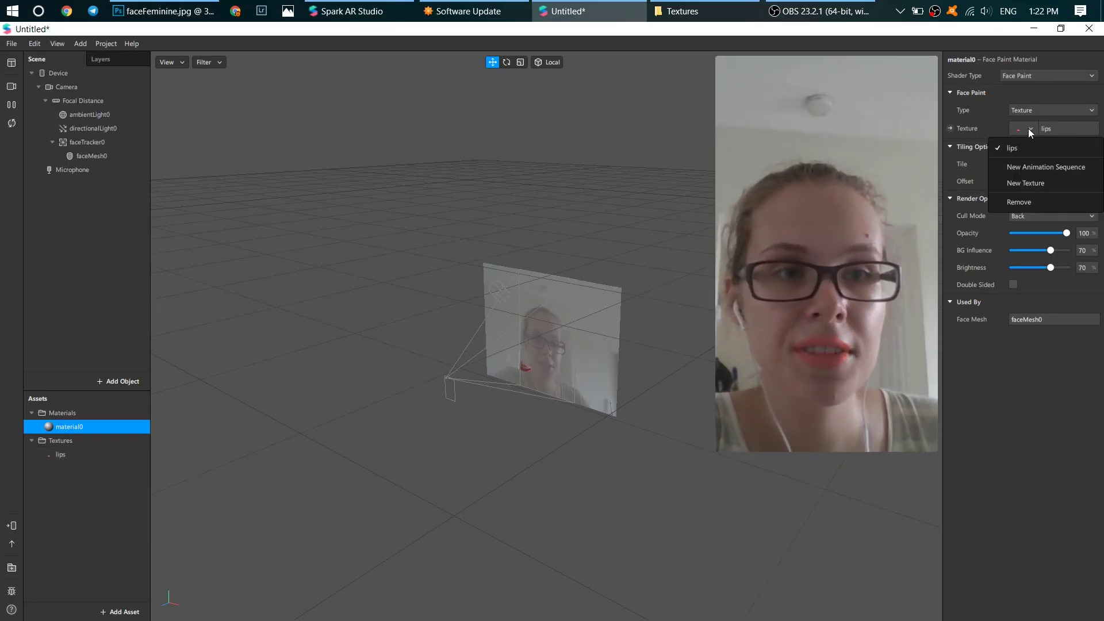
click(1035, 184)
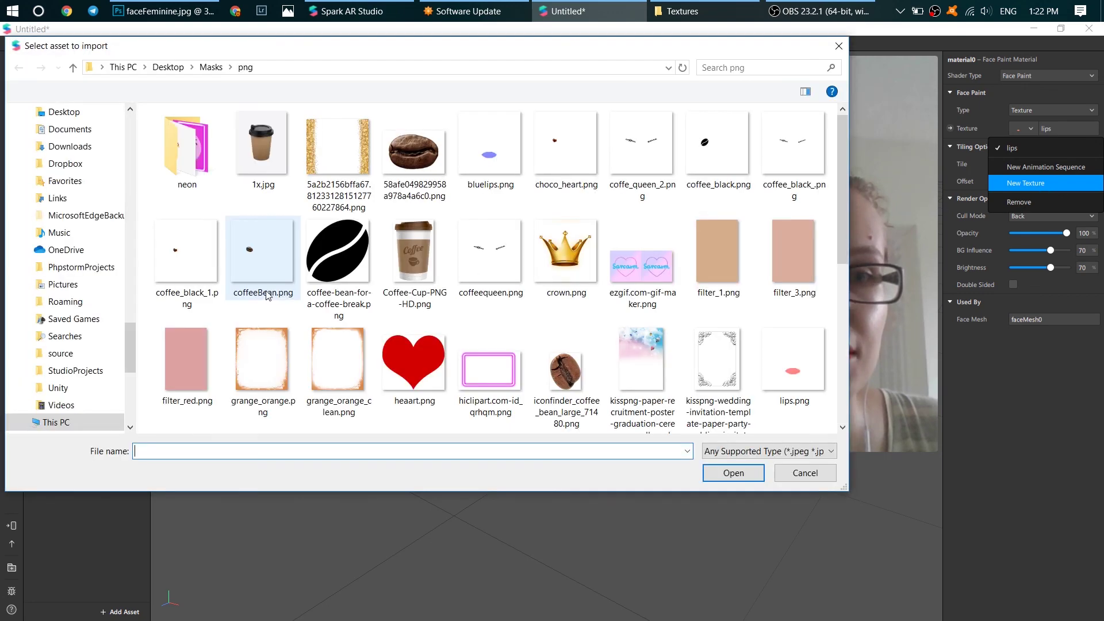
mouse_move(836, 225)
mouse_down()
mouse_move(835, 380)
mouse_move(844, 219)
mouse_up()
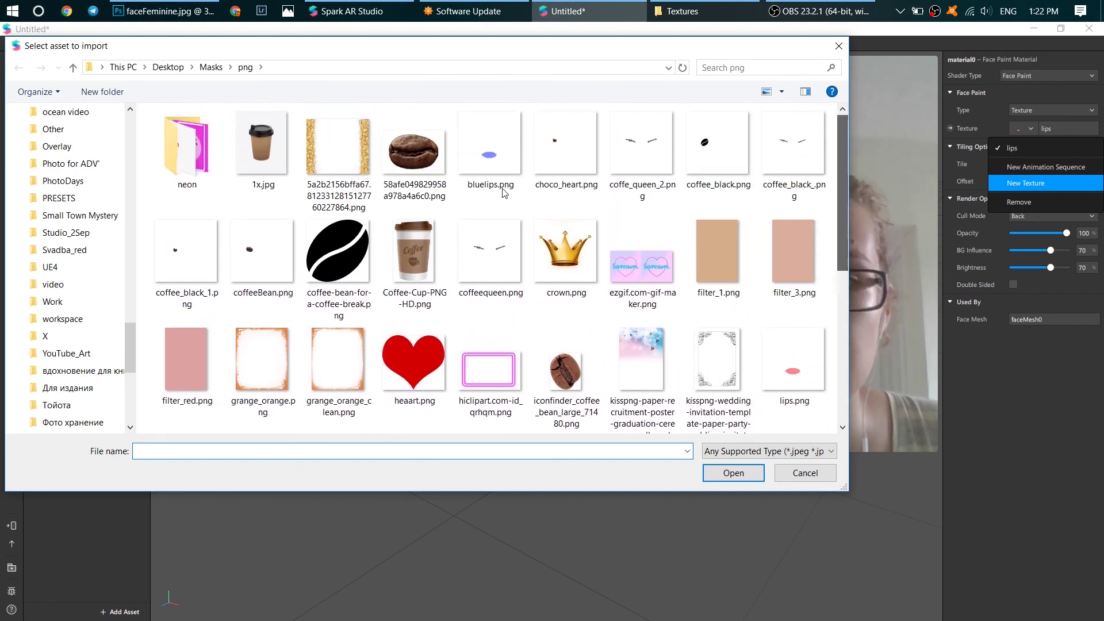
click(489, 150)
click(735, 473)
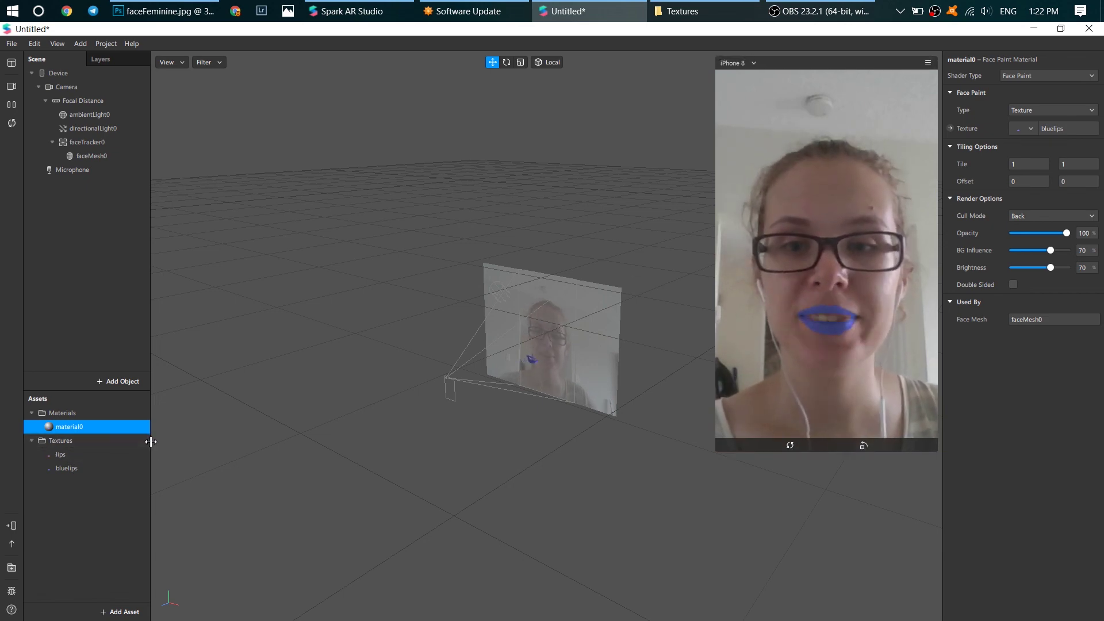
Inspect the lips and bluelips textures in the Textures folder, then reselect material0
click(86, 439)
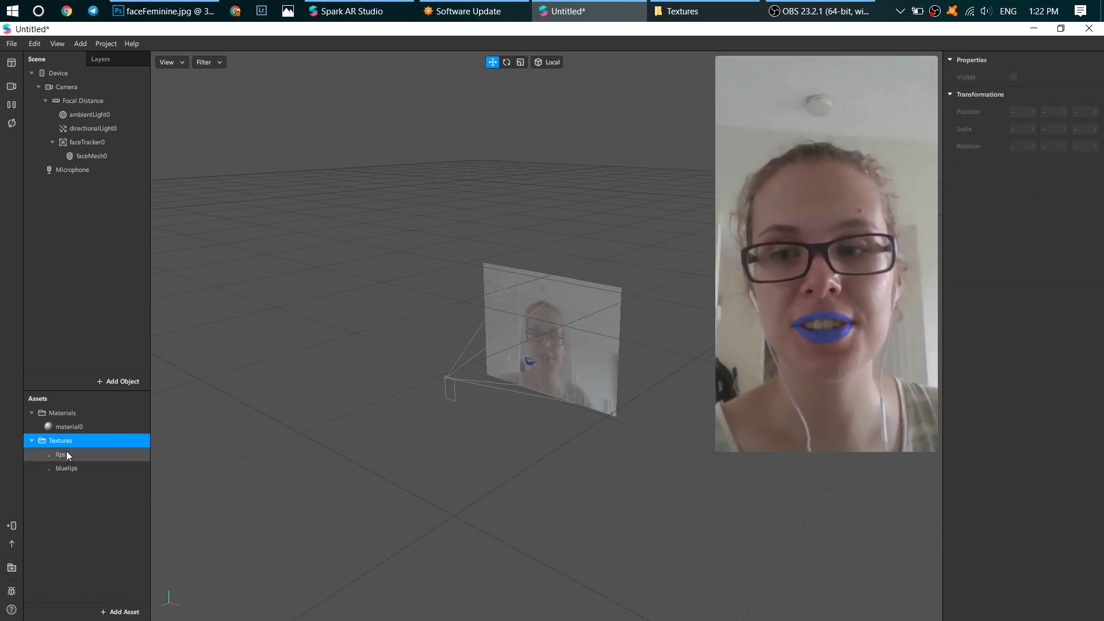
click(68, 454)
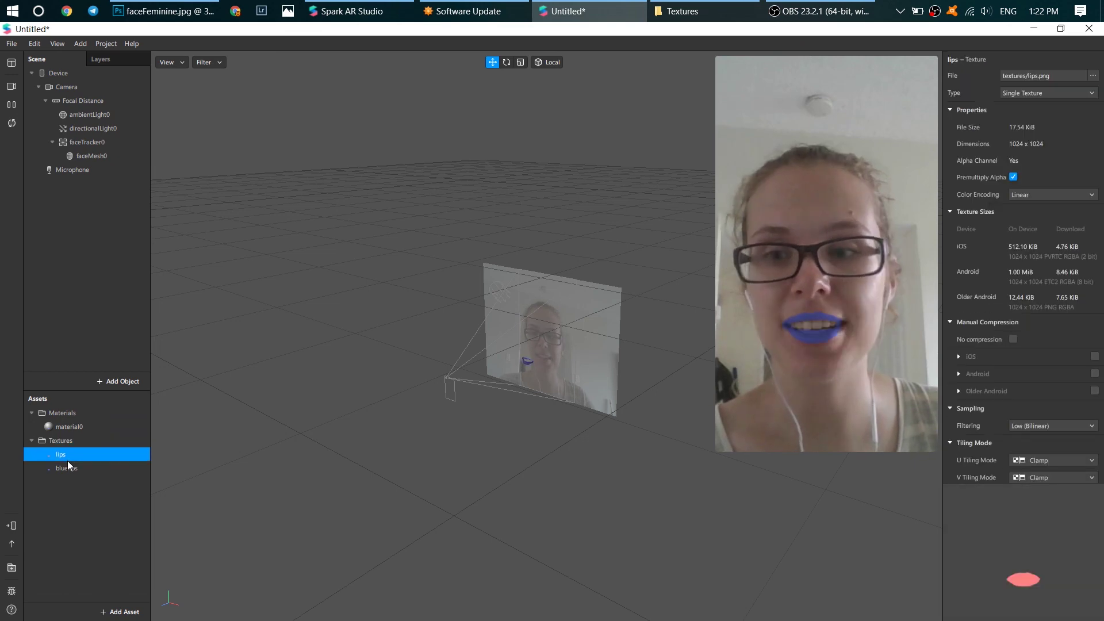
click(68, 468)
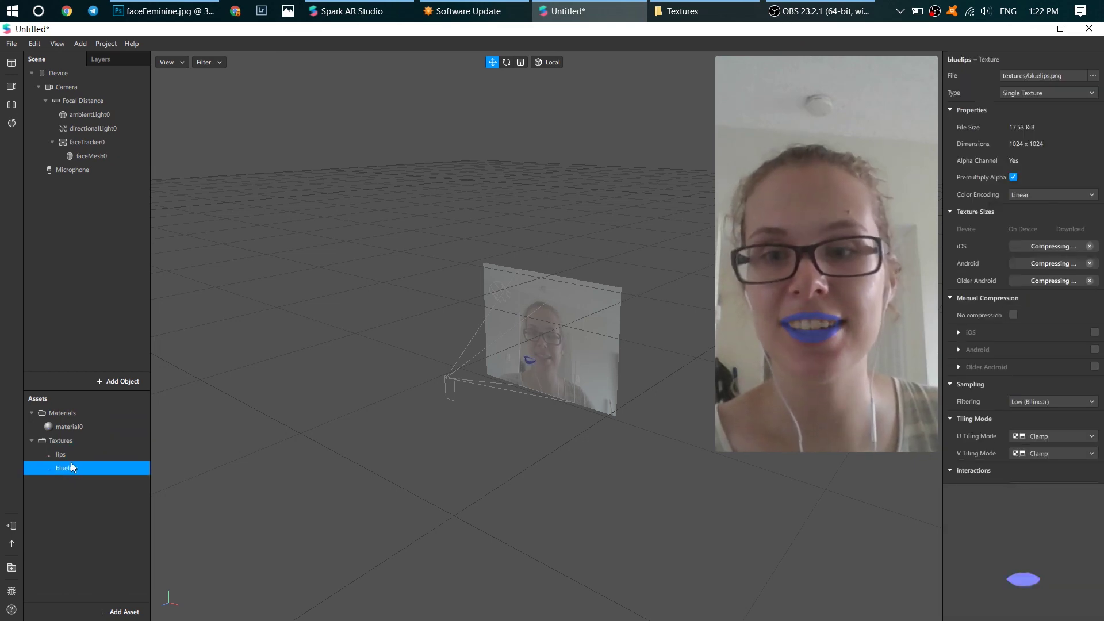
click(75, 427)
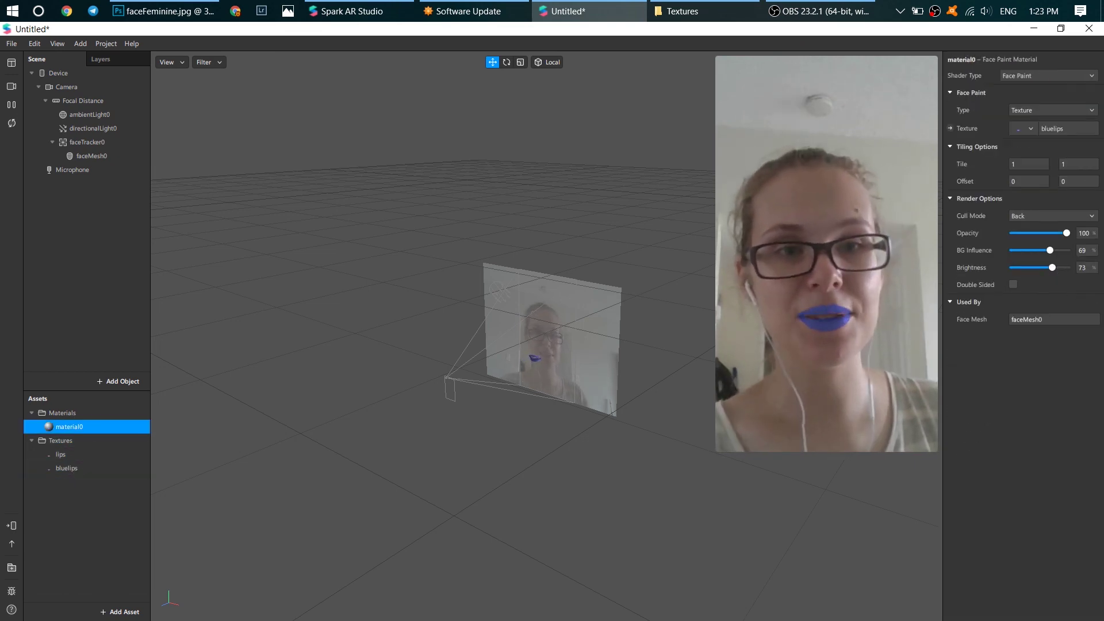